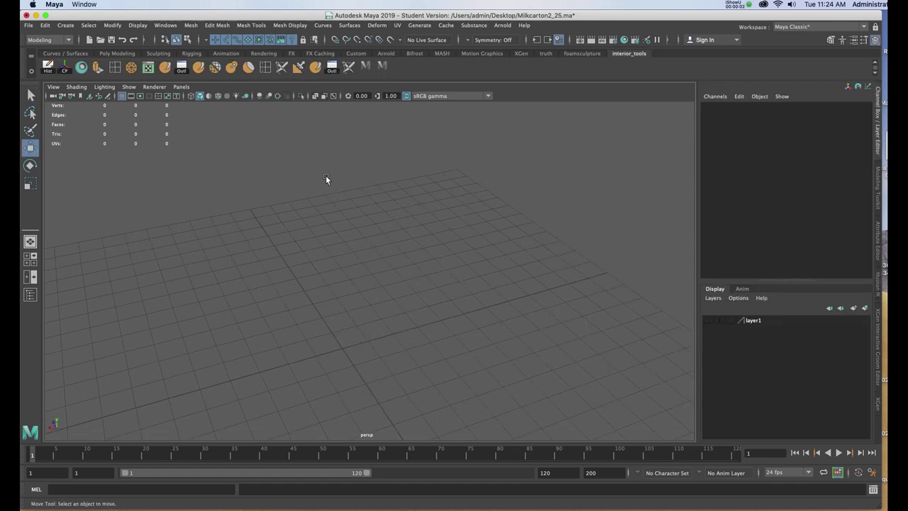
Create a polygon cube with 1-unit sides near the grid origin
key(space)
click(237, 144)
mouse_move(315, 180)
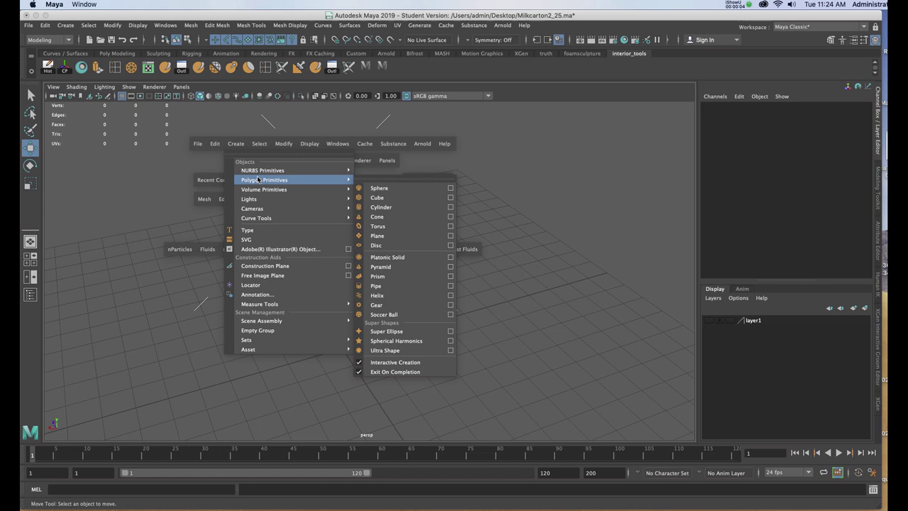
click(378, 198)
drag(324, 332, 345, 344)
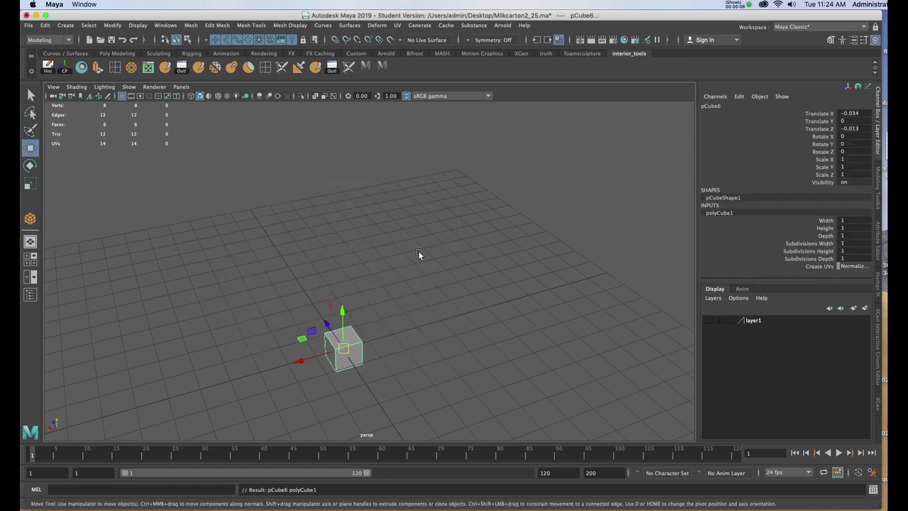
Stretch the cube to a Y scale of about 2.278 and raise it to about Y 1.122 to form a tall box
key(space)
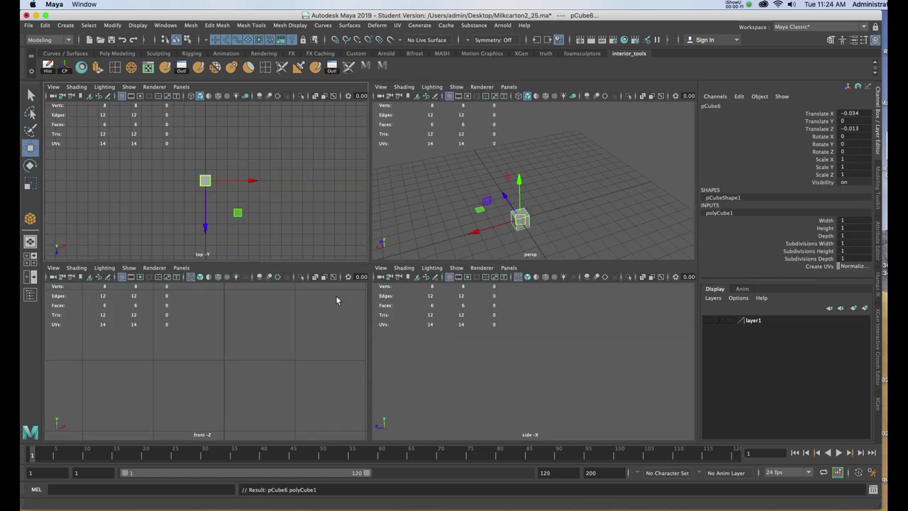
key(shift+f)
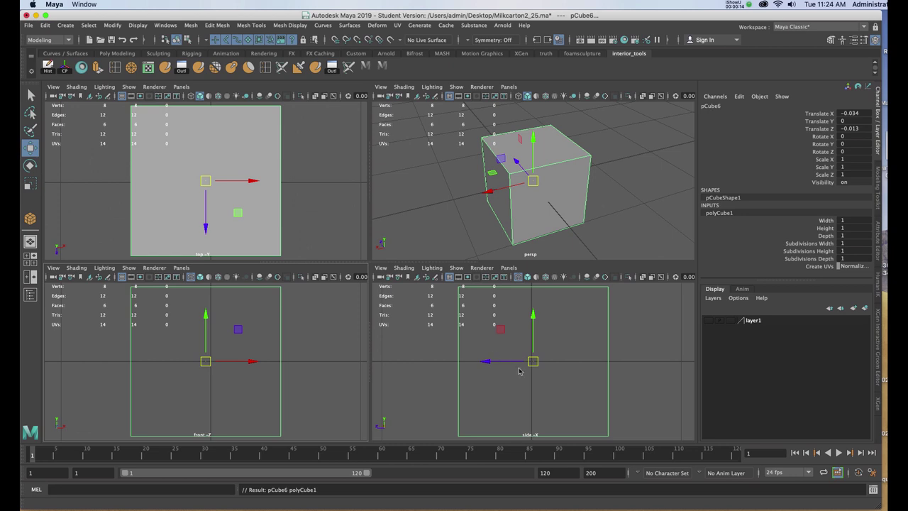
scroll(519, 370, down, 5)
click(525, 323)
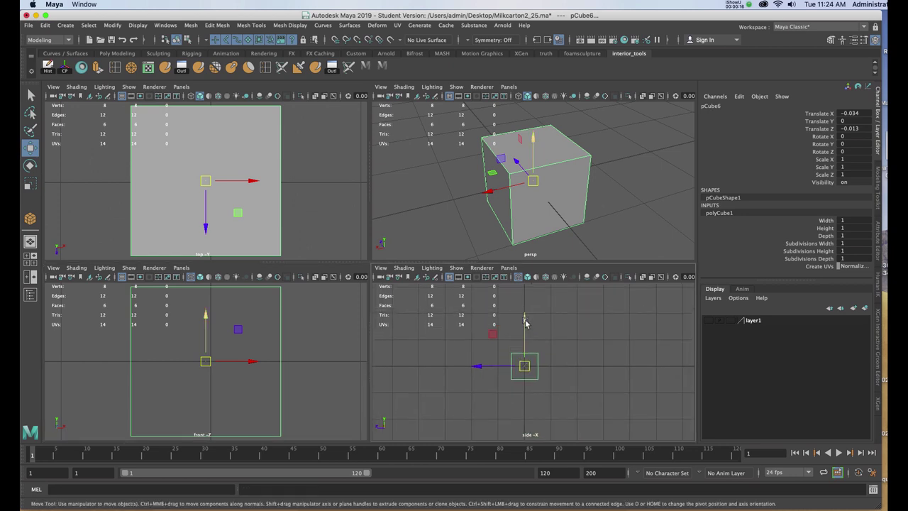
drag(525, 323, 526, 309)
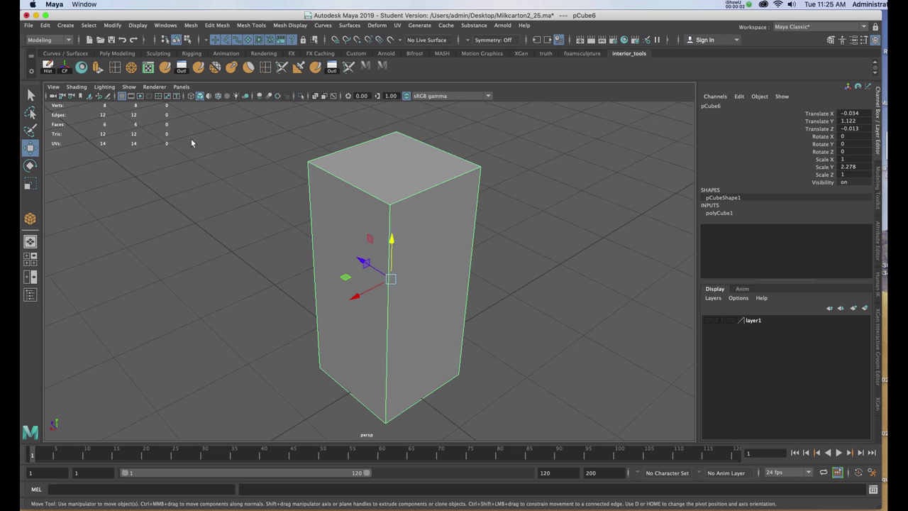
Insert an edge loop around the box through the middle of its top face, parallel to the X axis
key(space)
key(space)
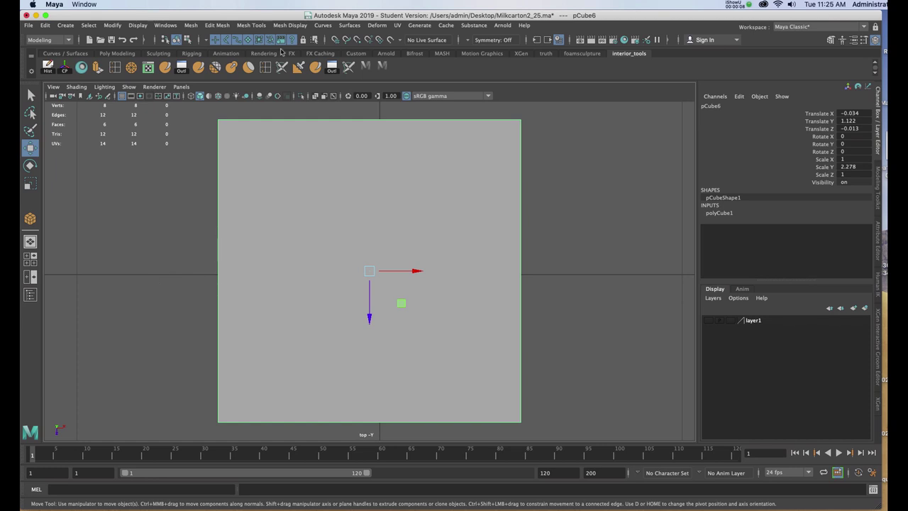
click(266, 68)
scroll(521, 277, down, 4)
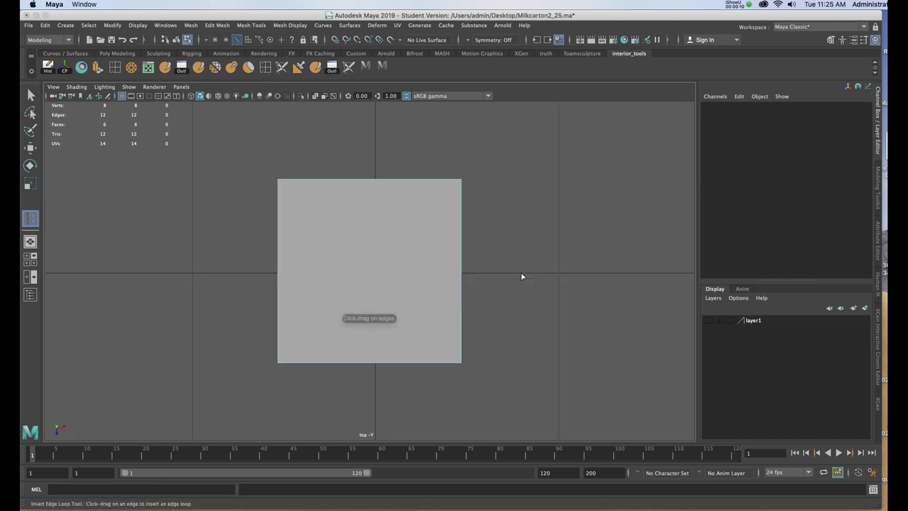
drag(462, 276, 462, 273)
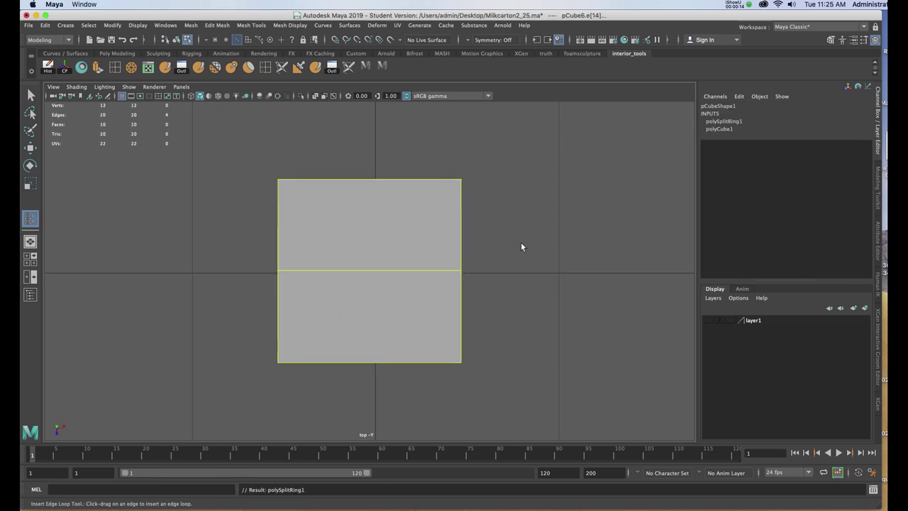
Select both halves of the box's top in face mode
key(space)
key(space)
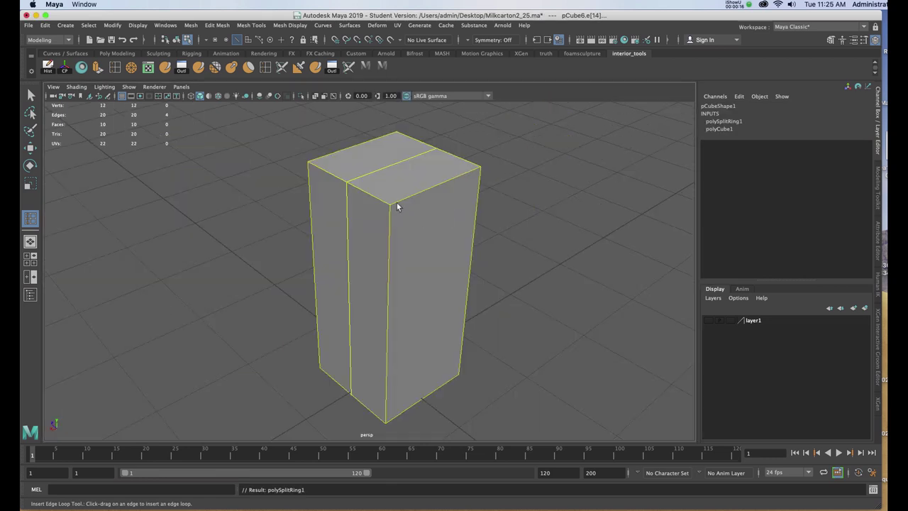
alt+right_drag(400, 203, 402, 264)
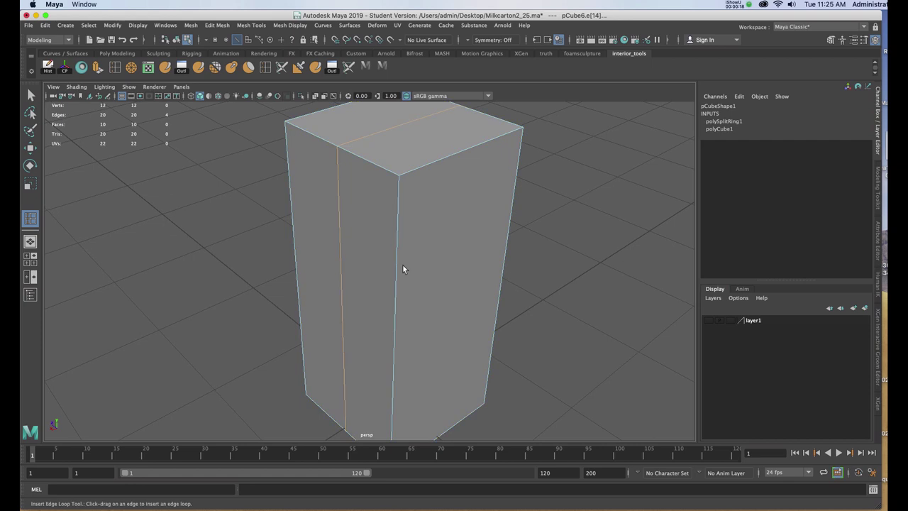
alt+drag(350, 254, 385, 254)
alt+middle_drag(385, 253, 379, 308)
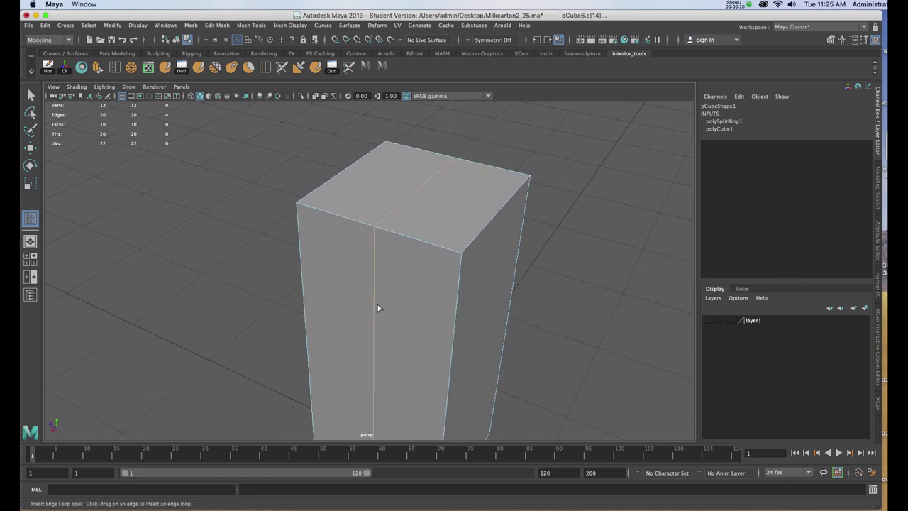
alt+drag(381, 276, 393, 276)
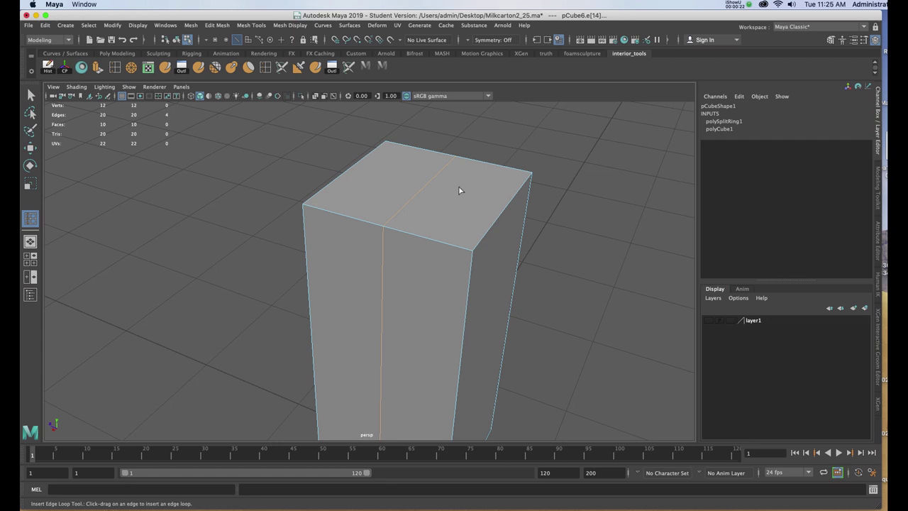
key(w)
right_drag(459, 187, 463, 213)
click(463, 213)
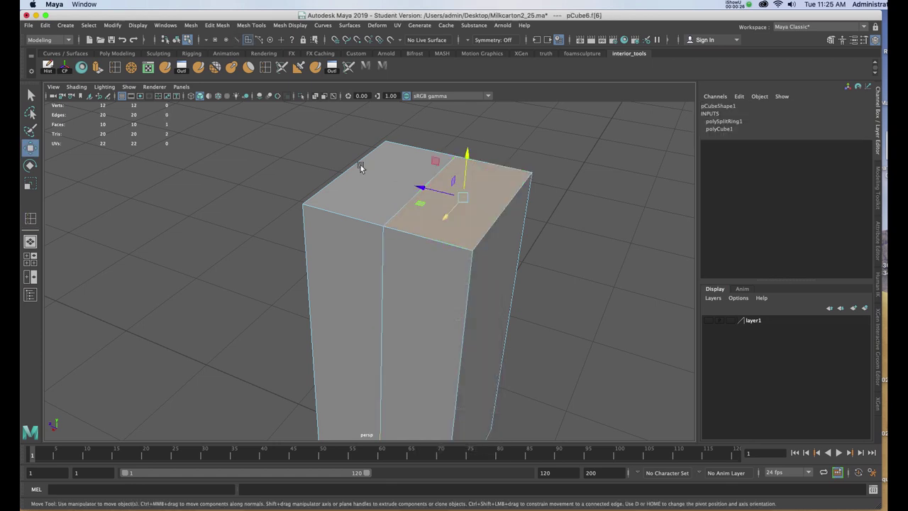
shift+click(377, 184)
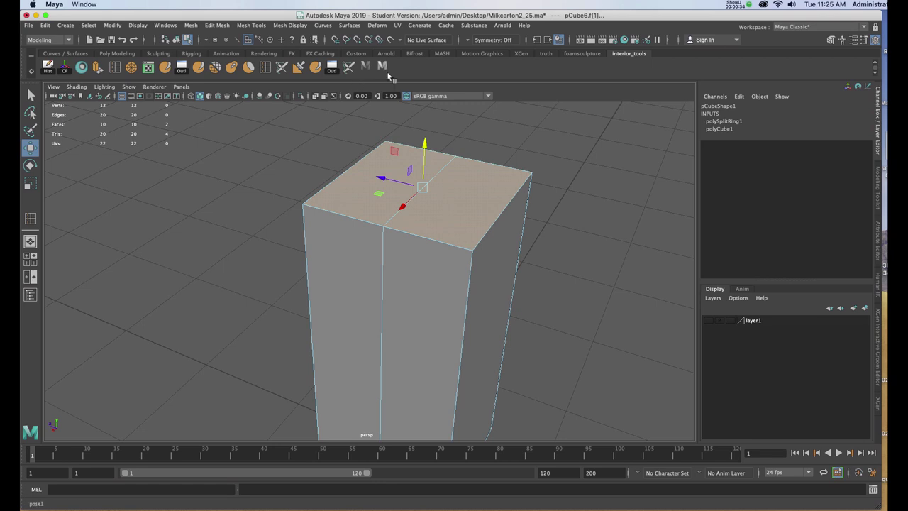
Add the Extrude command to the interior_tools shelf
click(220, 26)
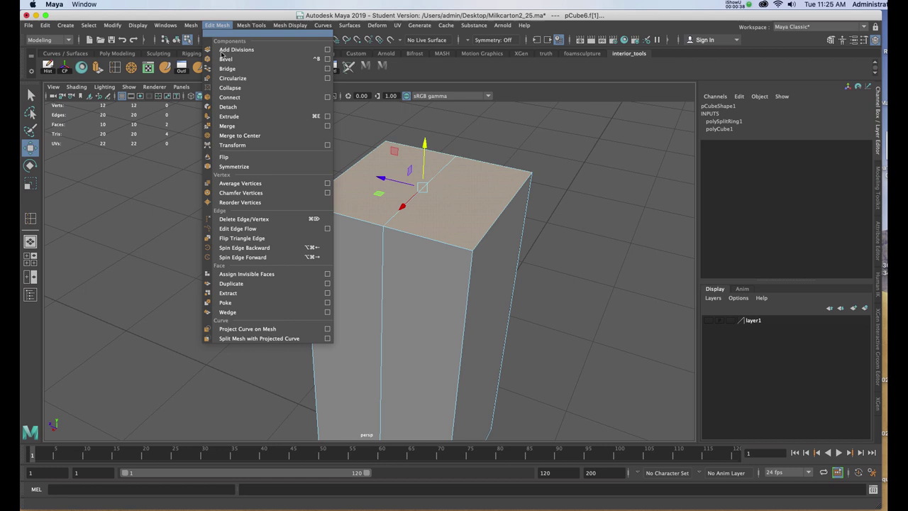
ctrl+shift+click(222, 120)
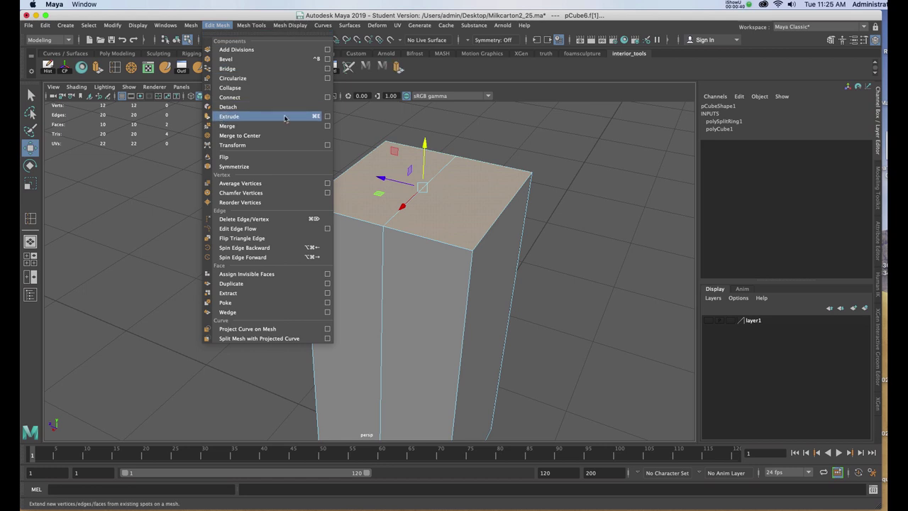
Extrude the two top faces about 0.772 upward along world Y and narrow them to a Z scale of about 0.08
click(397, 69)
click(398, 66)
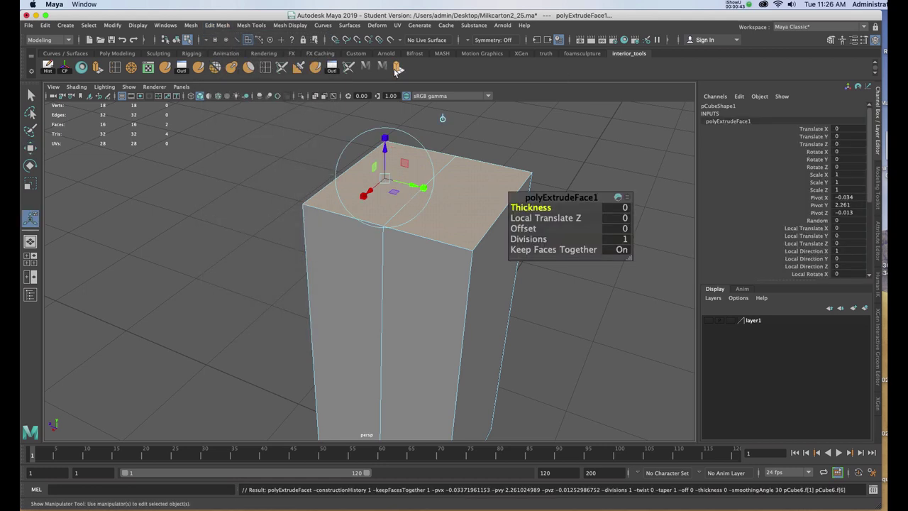
alt+drag(383, 163, 406, 179)
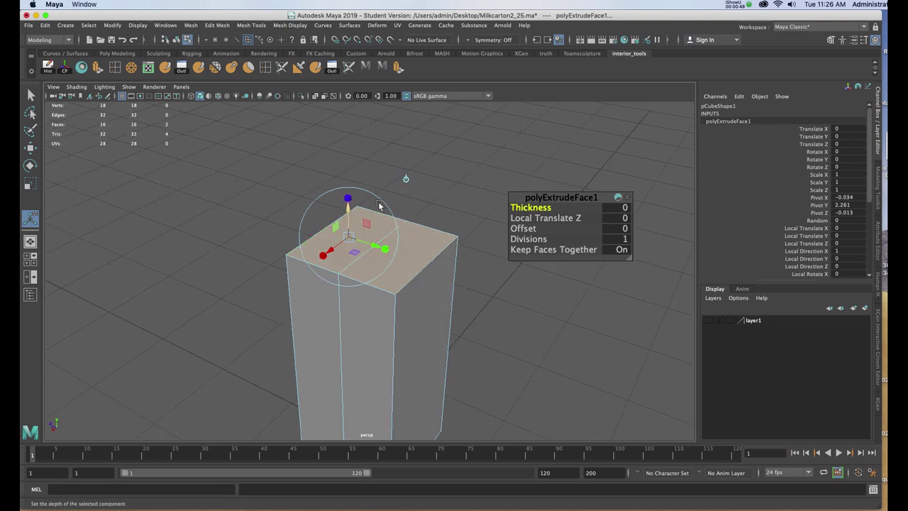
click(407, 179)
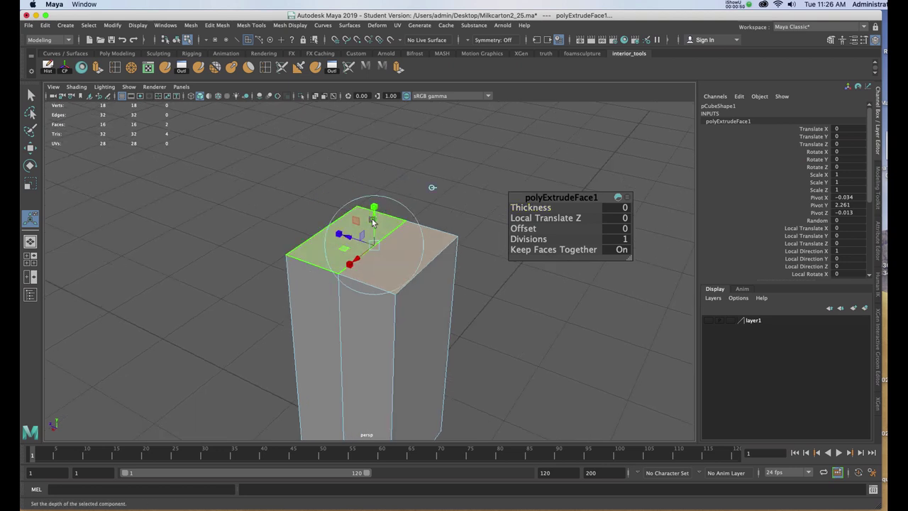
drag(374, 208, 380, 124)
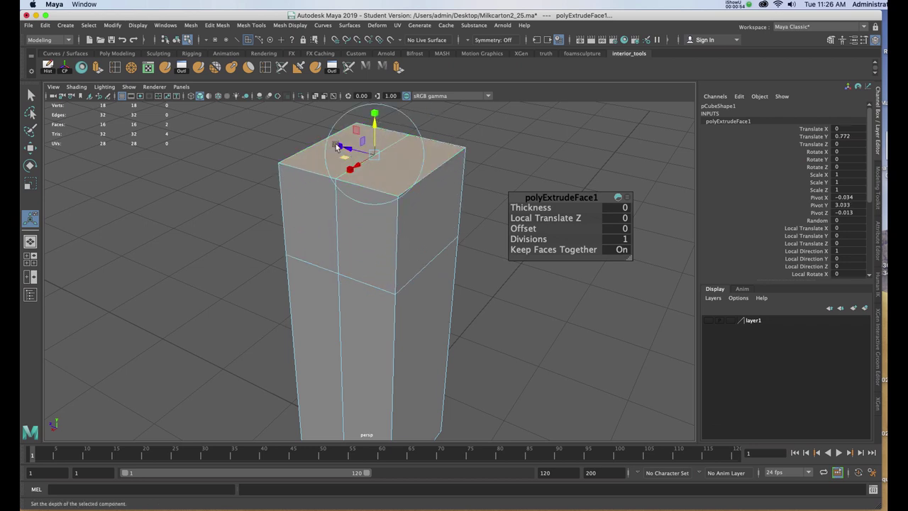
drag(339, 145, 393, 272)
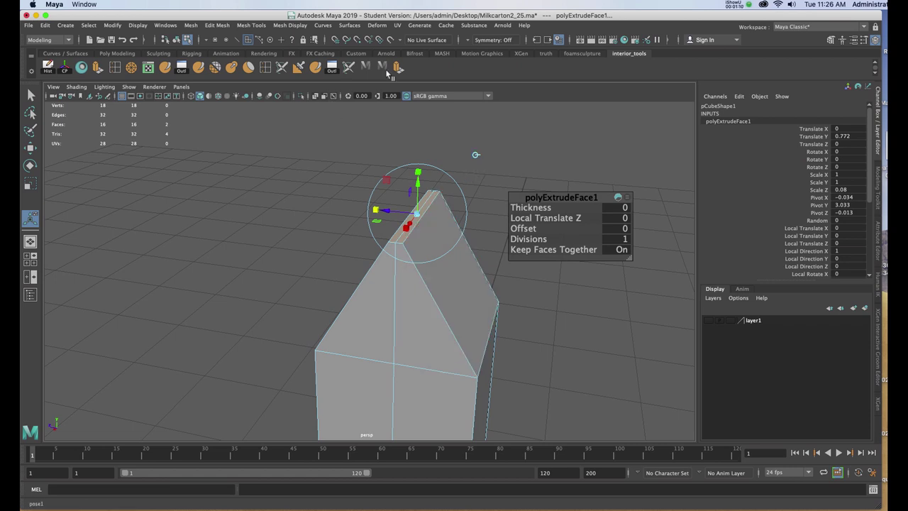
Extrude the narrow ridge faces straight up a short distance to form the carton's top seam
key(ctrl+e)
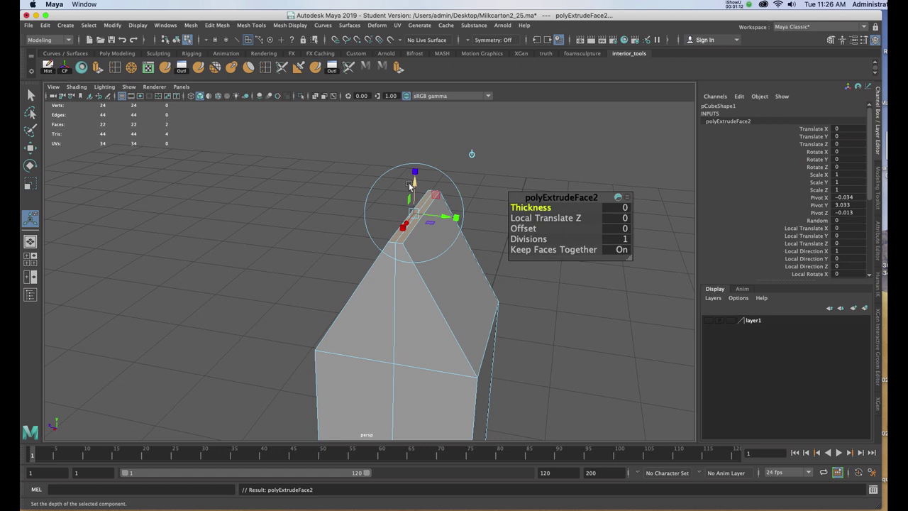
drag(416, 179, 418, 157)
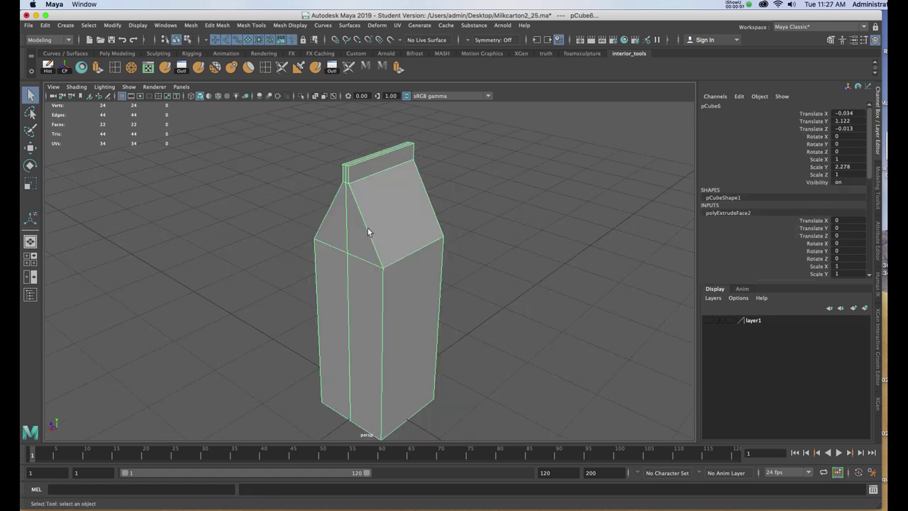
Select the carton's outer edges: the vertical corners, base perimeter, sloped gable edges and top seam outline
alt+right_drag(398, 246, 381, 255)
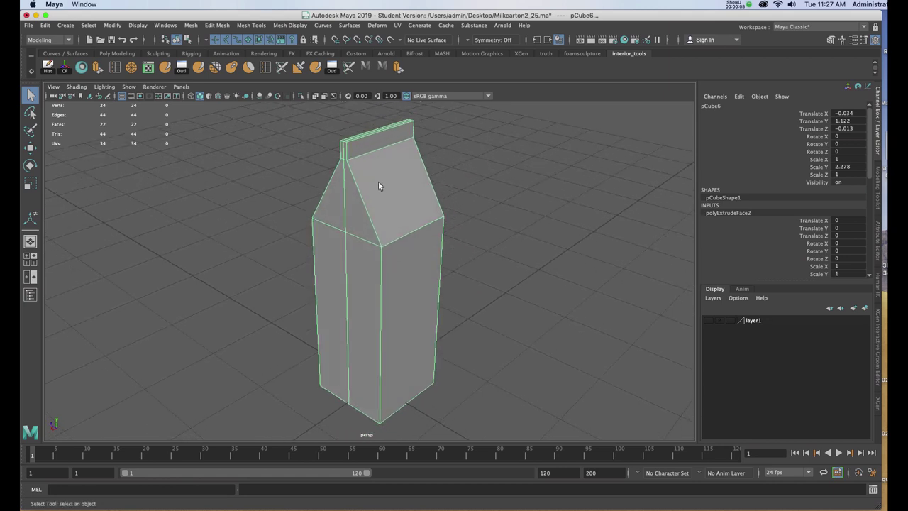
right_drag(380, 186, 382, 159)
click(359, 193)
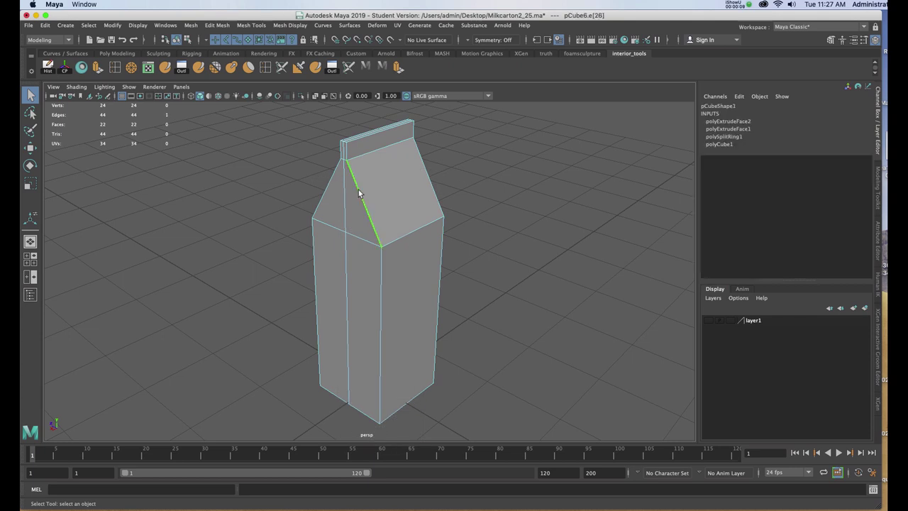
shift+click(381, 328)
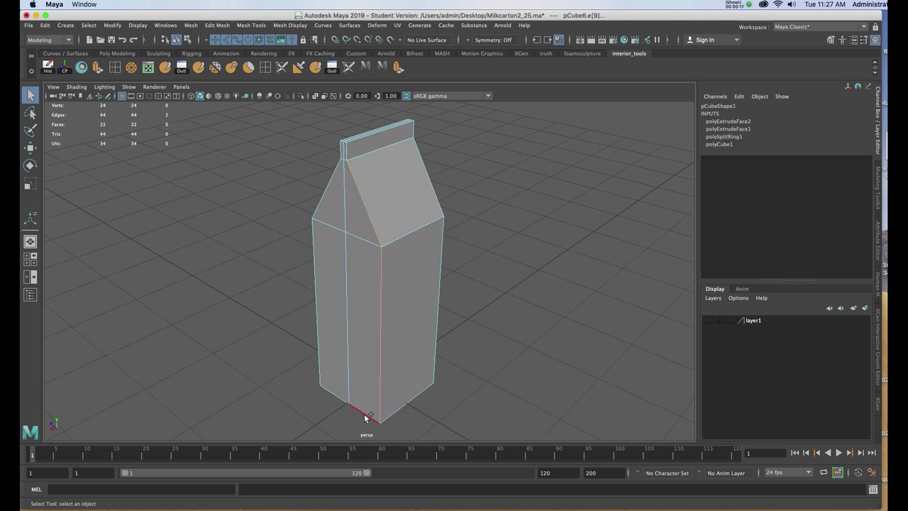
shift+click(362, 412)
shift+click(329, 390)
alt+drag(328, 389, 390, 354)
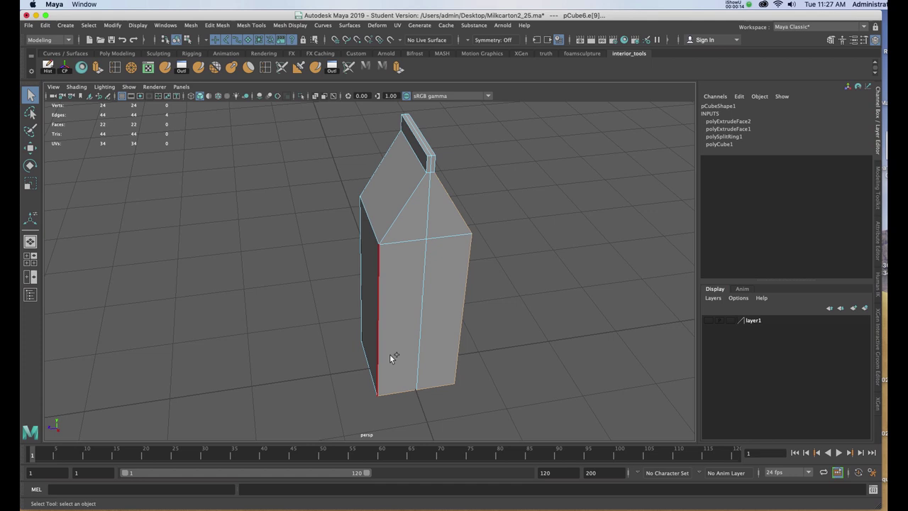
shift+click(378, 351)
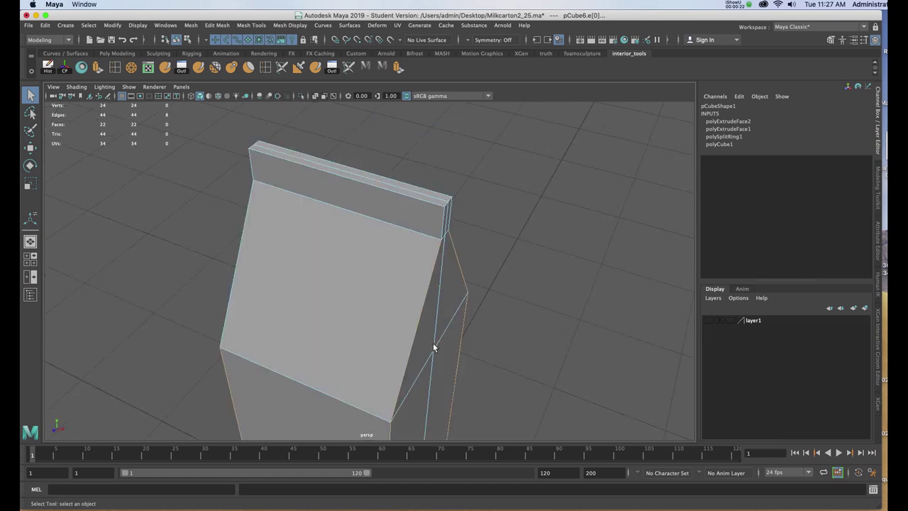
shift+click(480, 221)
alt+drag(480, 222, 426, 256)
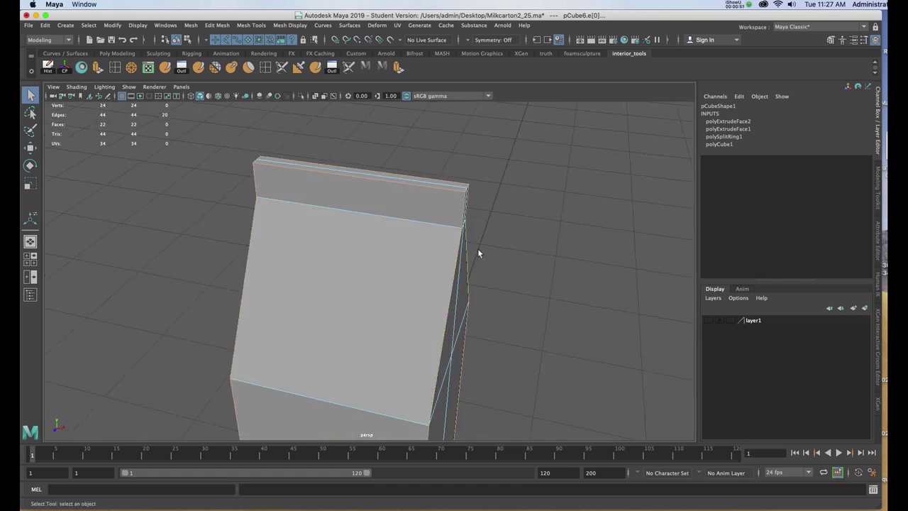
alt+middle_drag(426, 256, 479, 220)
mouse_move(479, 219)
alt+mouse_down()
mouse_move(475, 238)
mouse_move(434, 269)
mouse_move(482, 298)
mouse_move(487, 260)
mouse_move(518, 277)
mouse_move(463, 311)
mouse_move(476, 257)
mouse_move(426, 256)
mouse_move(436, 262)
mouse_move(435, 279)
alt+mouse_up()
key(4)
key(5)
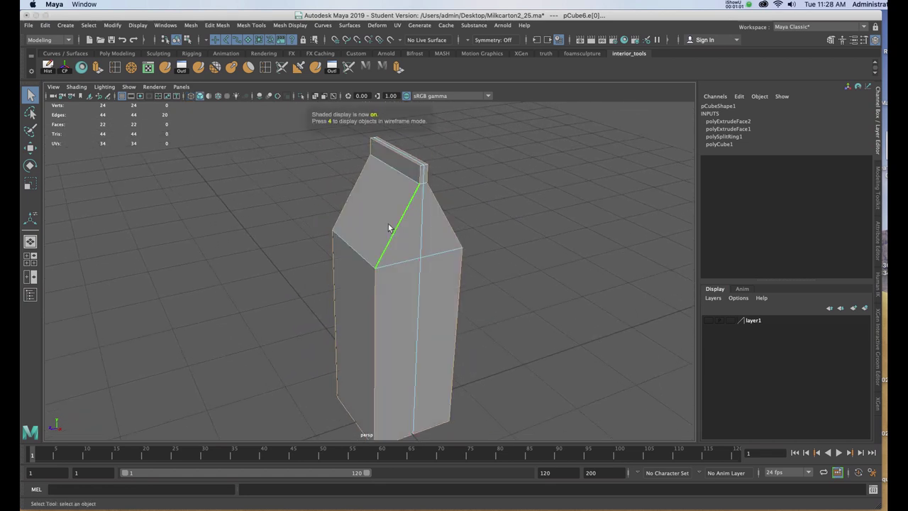
Bevel the selected edges with a fractional width of 0.75, 3 segments and a depth of 1
click(217, 25)
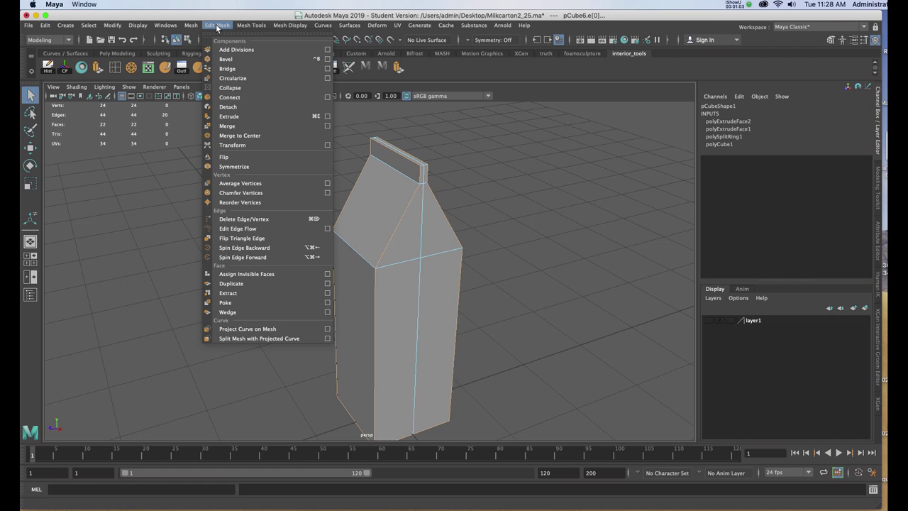
click(327, 59)
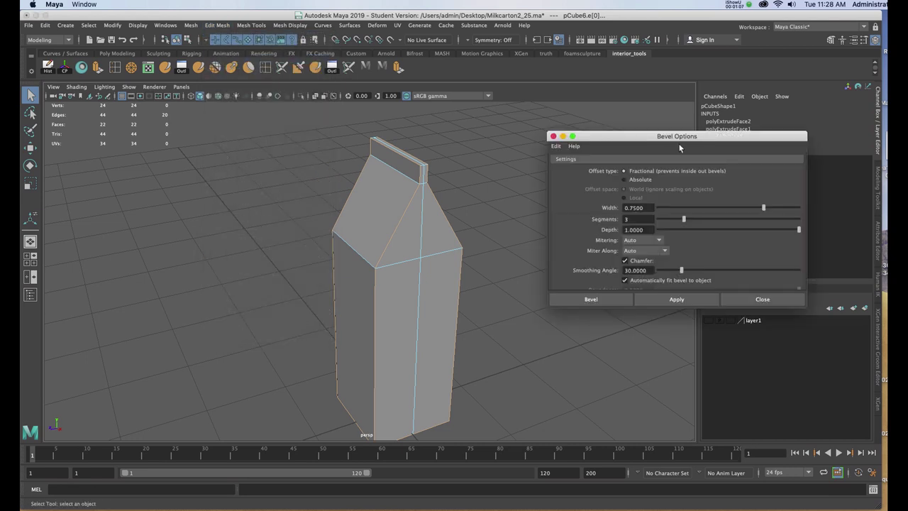
drag(680, 137, 588, 126)
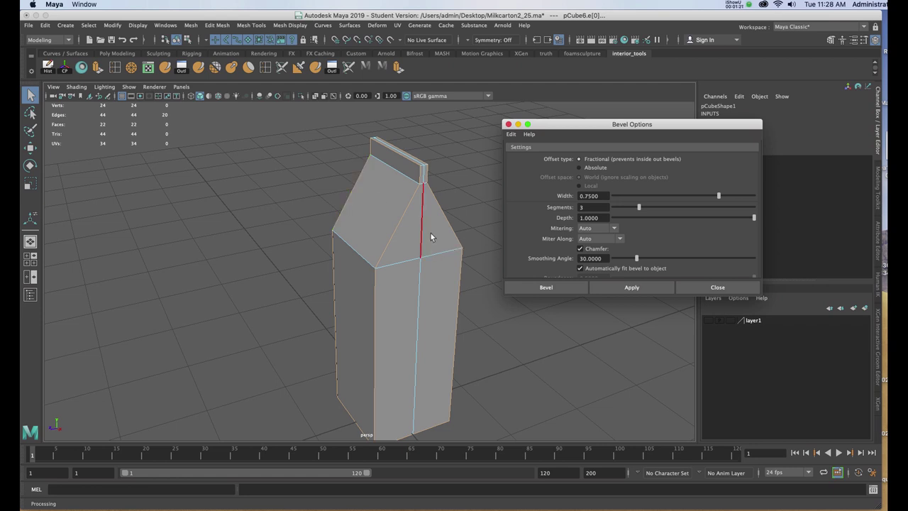
click(602, 287)
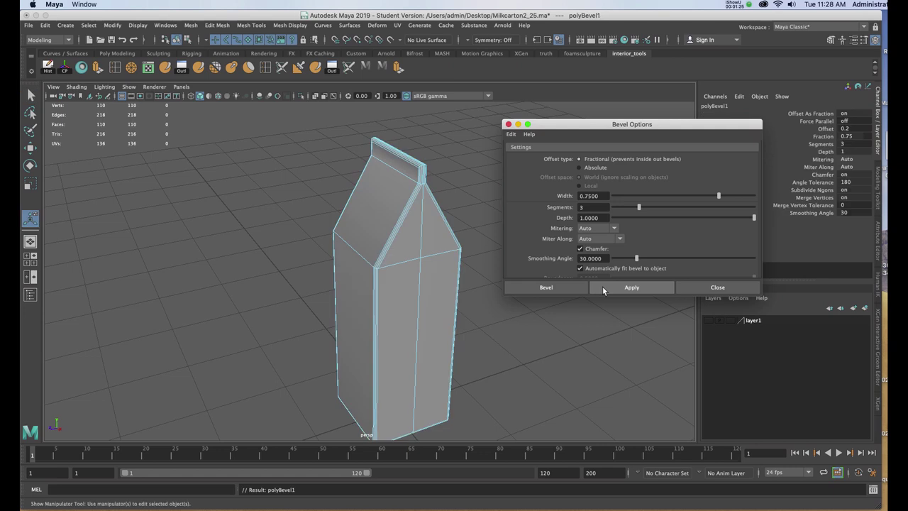
Insert an edge loop around the top seam just above where it meets the gable slopes
scroll(423, 357, up, 5)
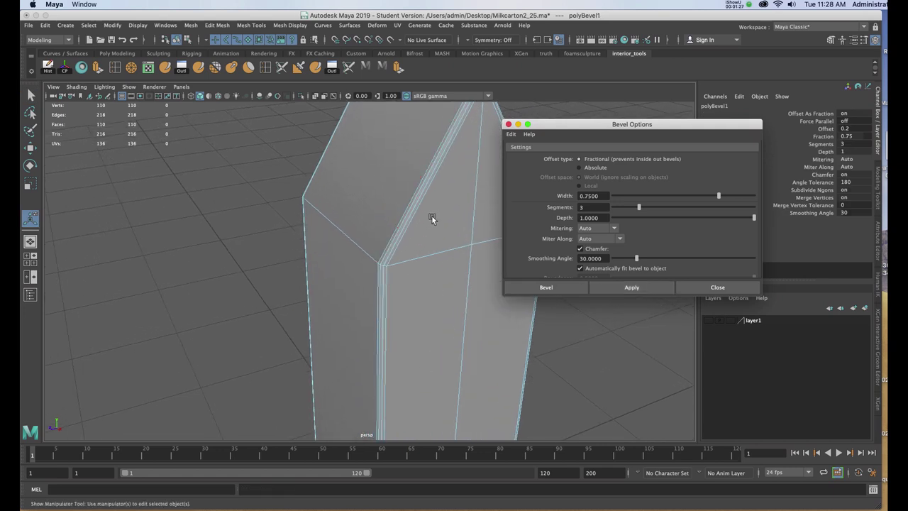
alt+drag(432, 218, 395, 246)
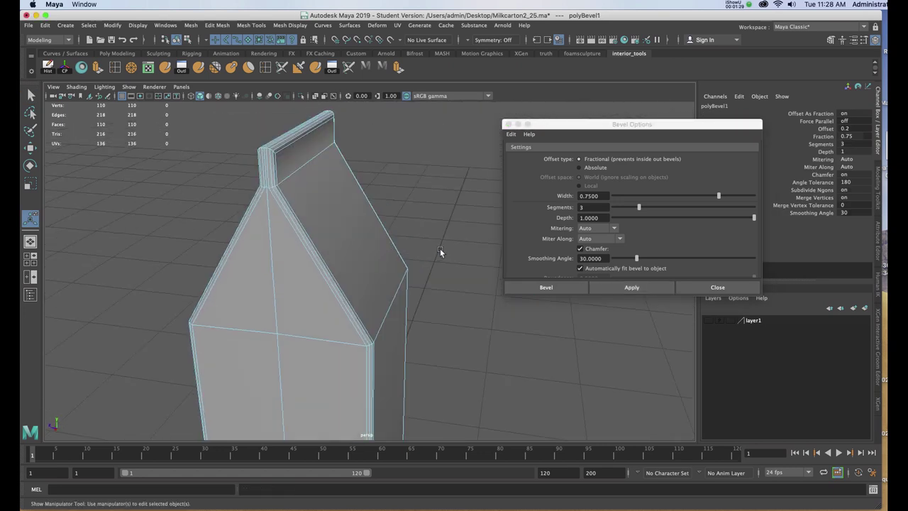
alt+drag(317, 233, 325, 203)
alt+right_drag(324, 203, 289, 177)
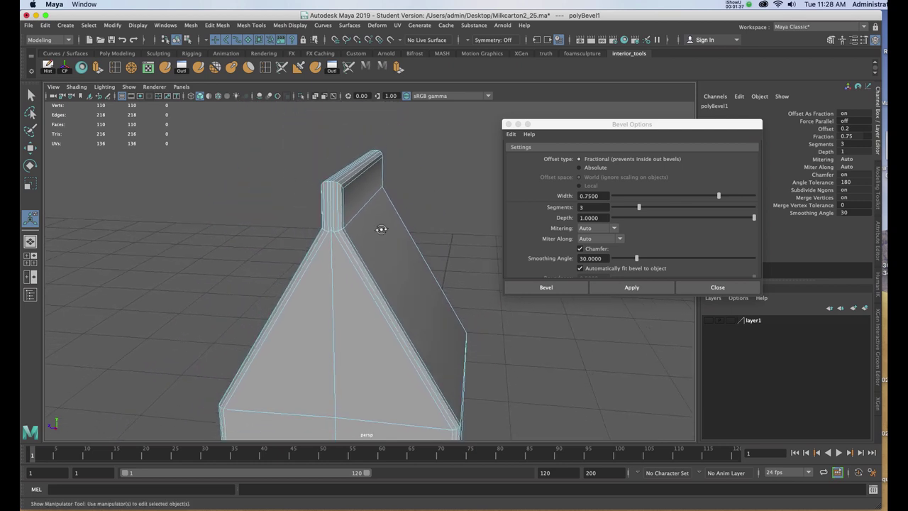
alt+drag(381, 227, 348, 235)
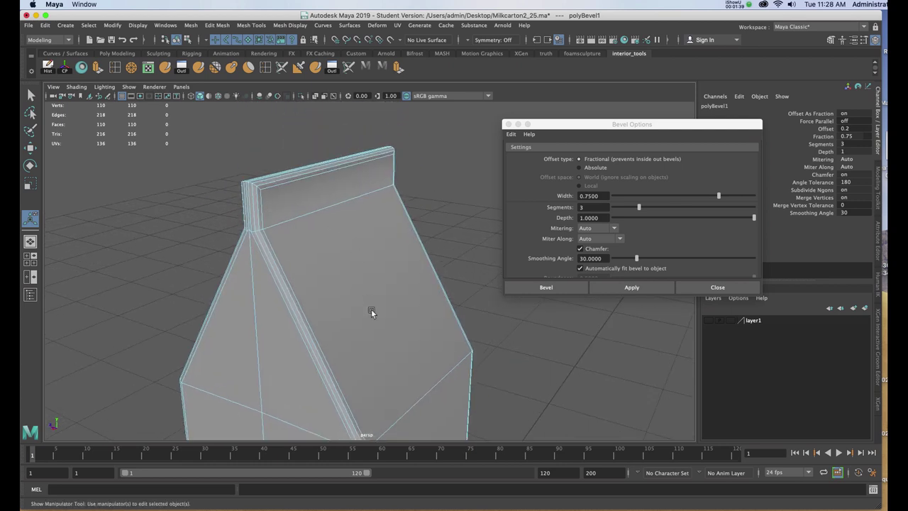
alt+drag(372, 308, 349, 273)
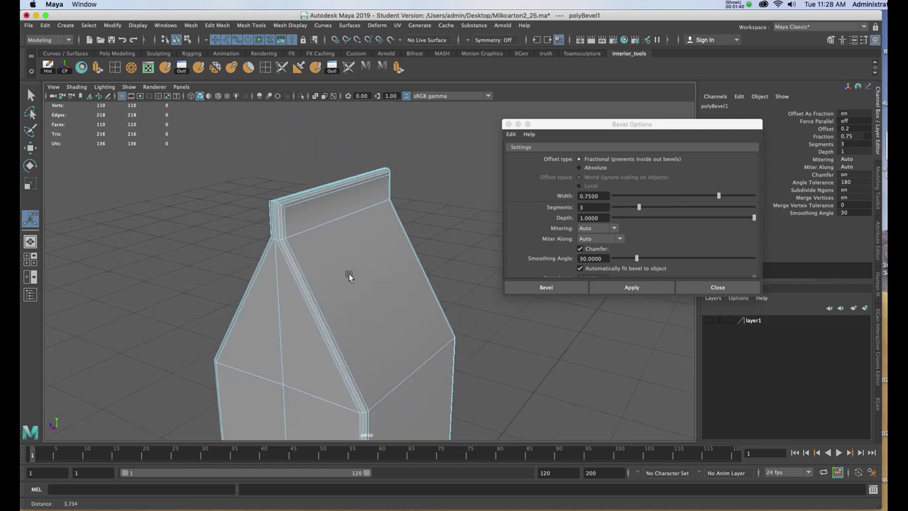
click(116, 67)
scroll(284, 245, up, 5)
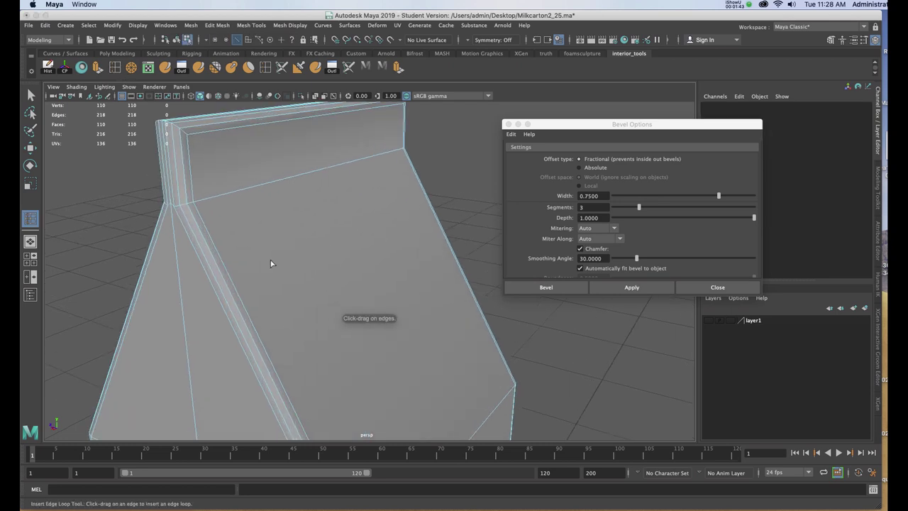
scroll(270, 263, down, 3)
click(272, 261)
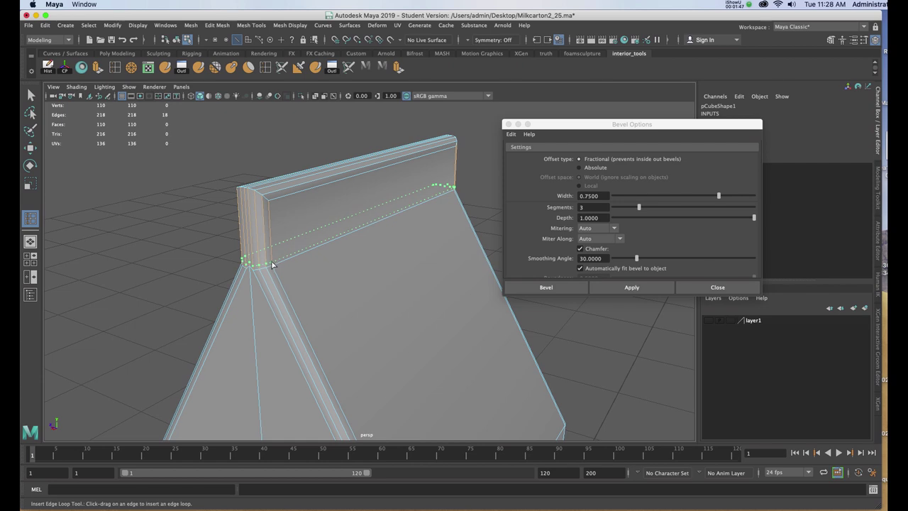
Lower the four raised centre vertices at the seam's base, on both ends, to line up with their neighbouring vertices
alt+drag(272, 263, 304, 287)
key(w)
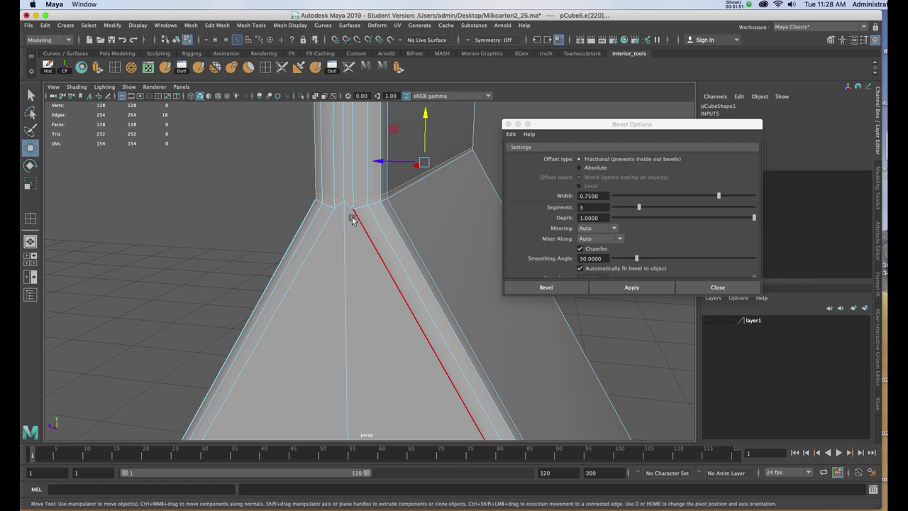
right_drag(357, 218, 334, 253)
alt+drag(334, 253, 341, 276)
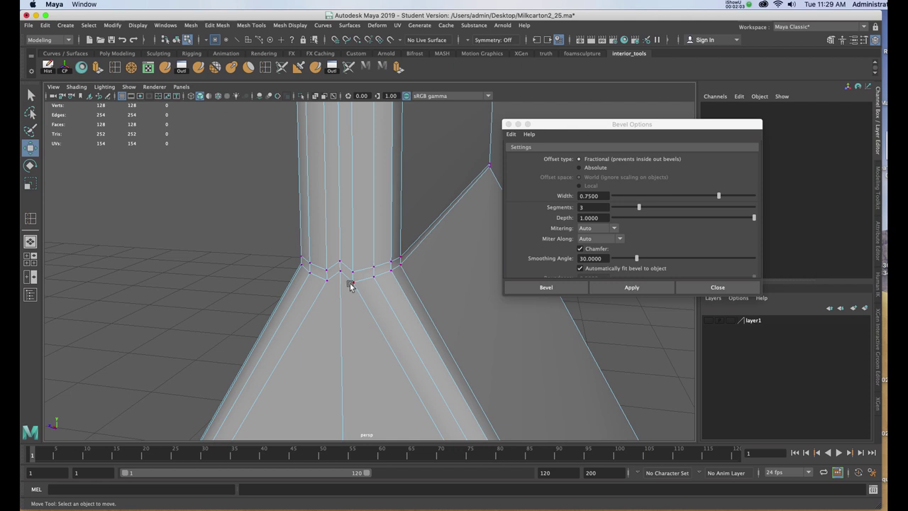
alt+drag(337, 272, 329, 296)
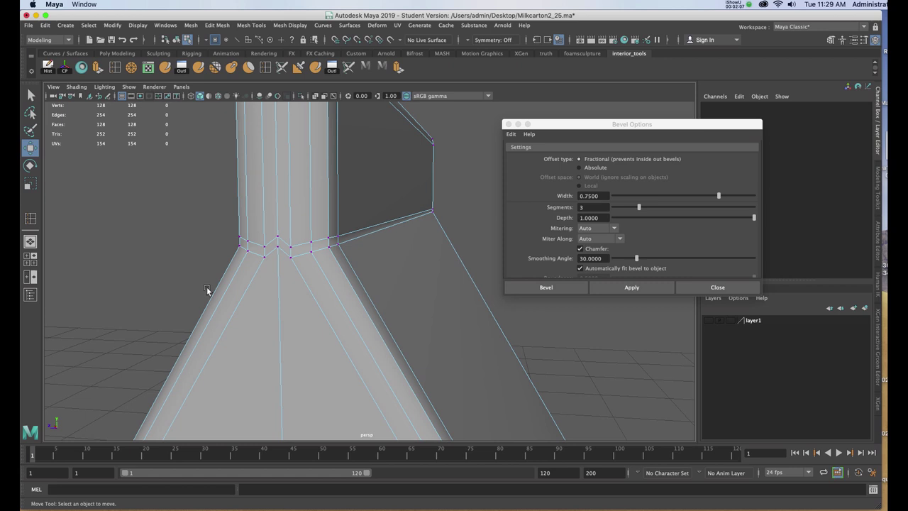
key(space)
key(space)
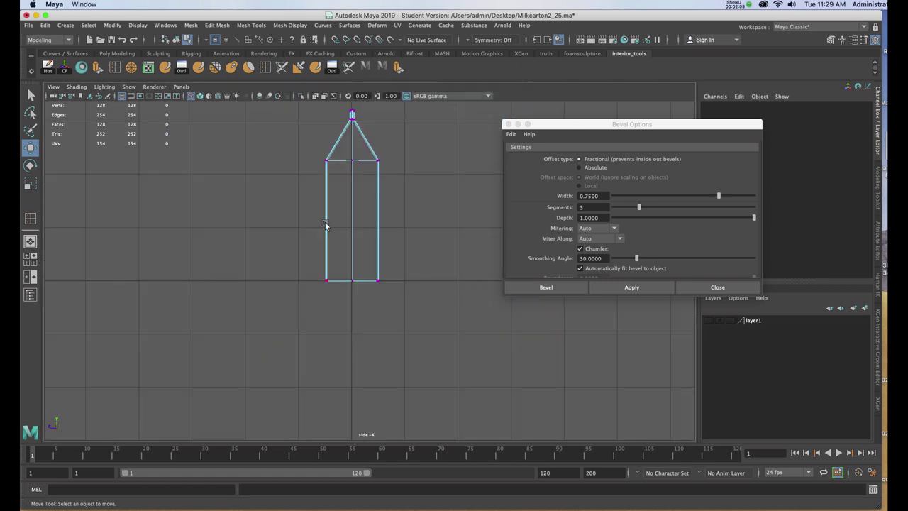
scroll(327, 107, up, 10)
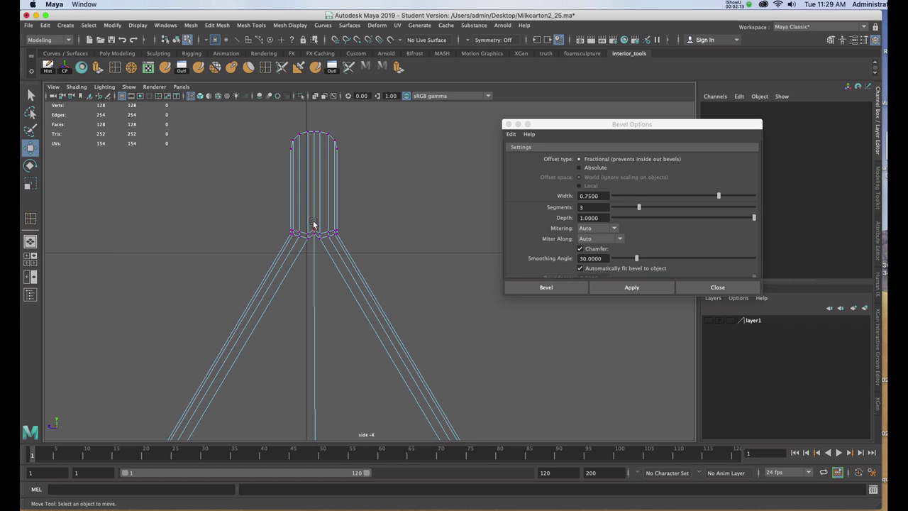
drag(313, 222, 316, 246)
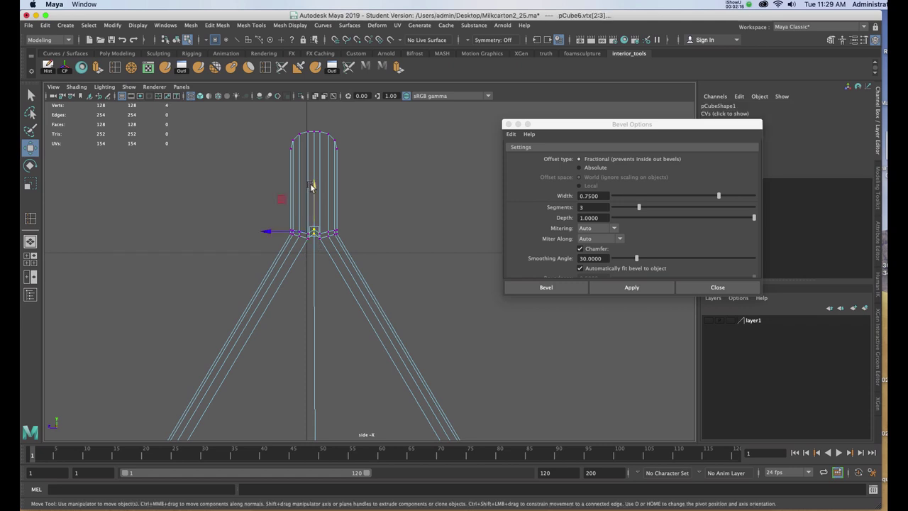
drag(310, 183, 314, 187)
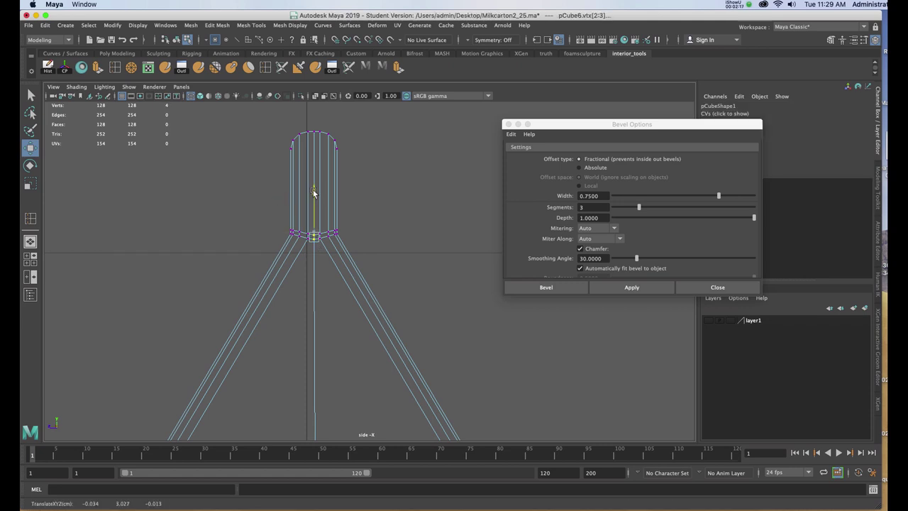
middle_drag(314, 192, 314, 192)
drag(570, 127, 656, 158)
key(space)
key(space)
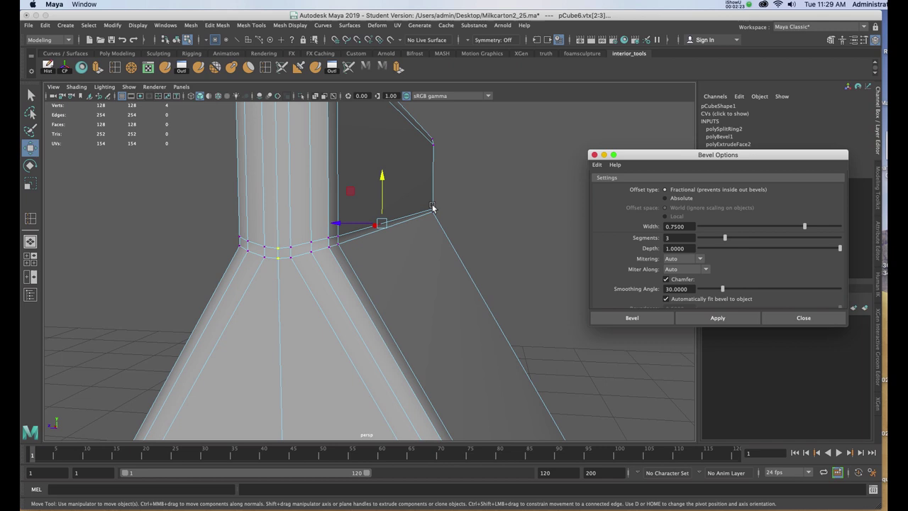
alt+drag(358, 236, 376, 250)
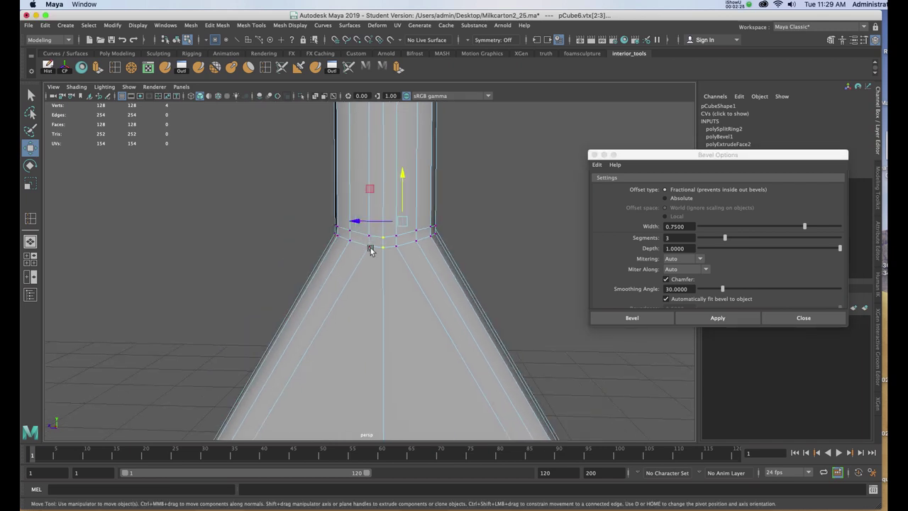
click(371, 249)
shift+click(397, 247)
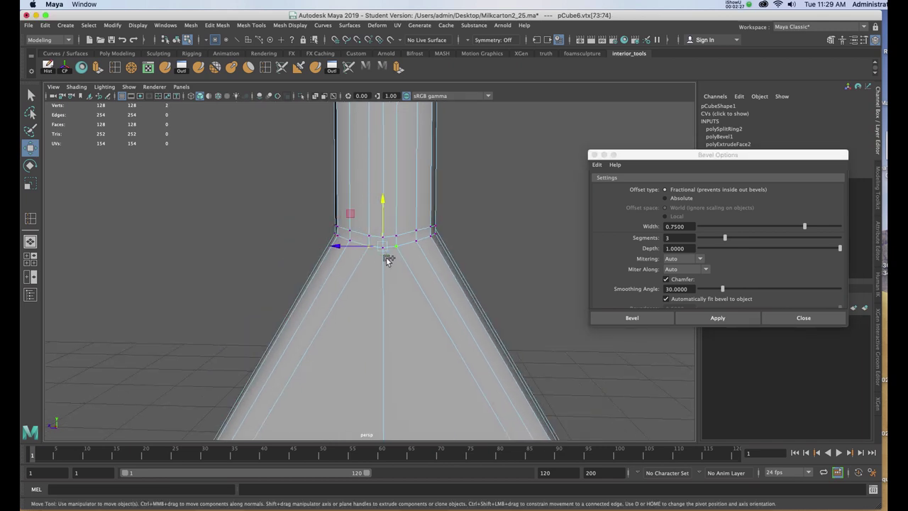
scroll(380, 243, up, 3)
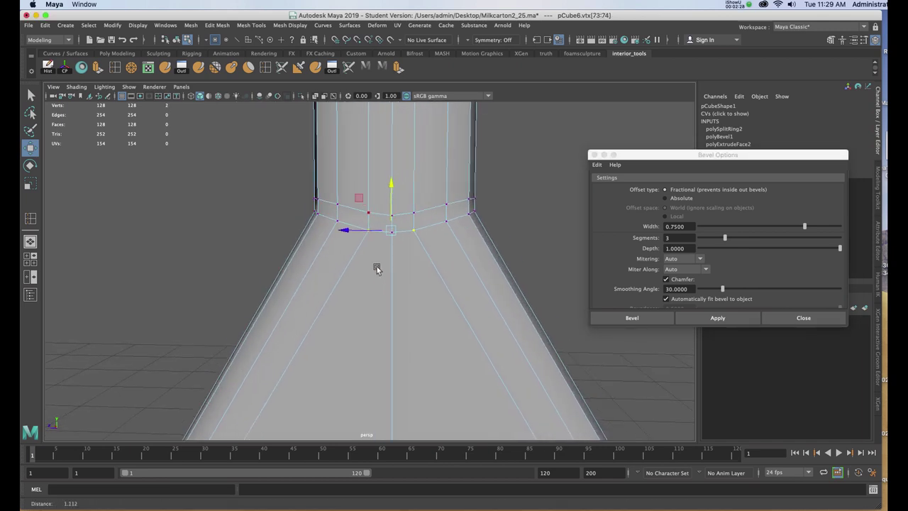
ctrl+shift+click(395, 227)
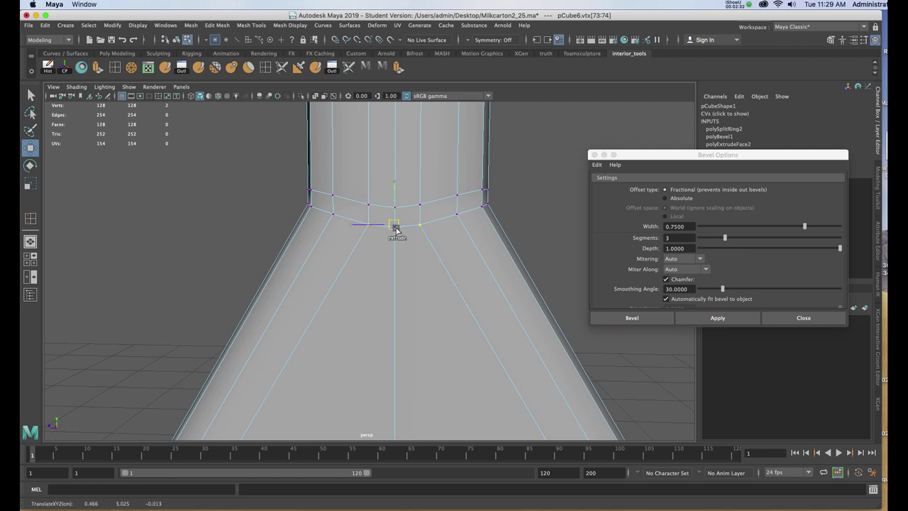
alt+drag(454, 220, 415, 235)
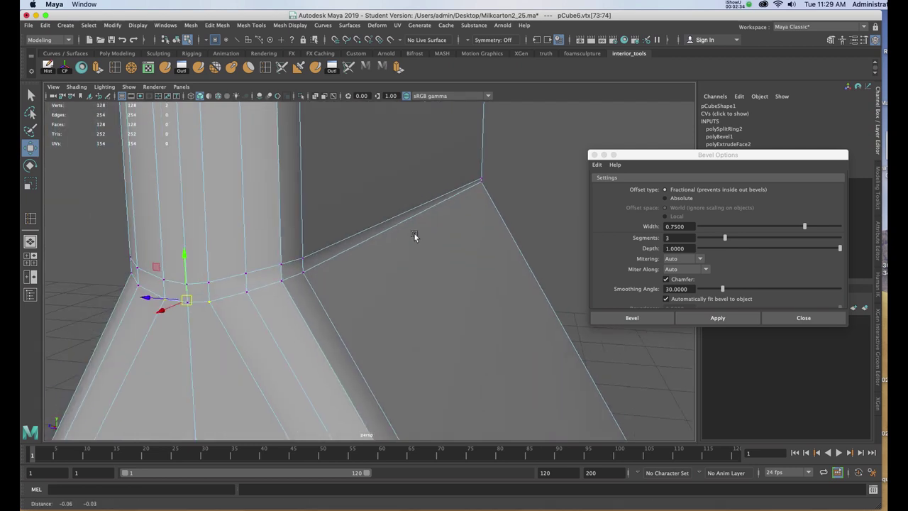
Select the three lower middle vertices at the seam's base on one gable end and push them inward along X
click(207, 299)
drag(187, 304, 178, 304)
alt+right_drag(178, 304, 203, 327)
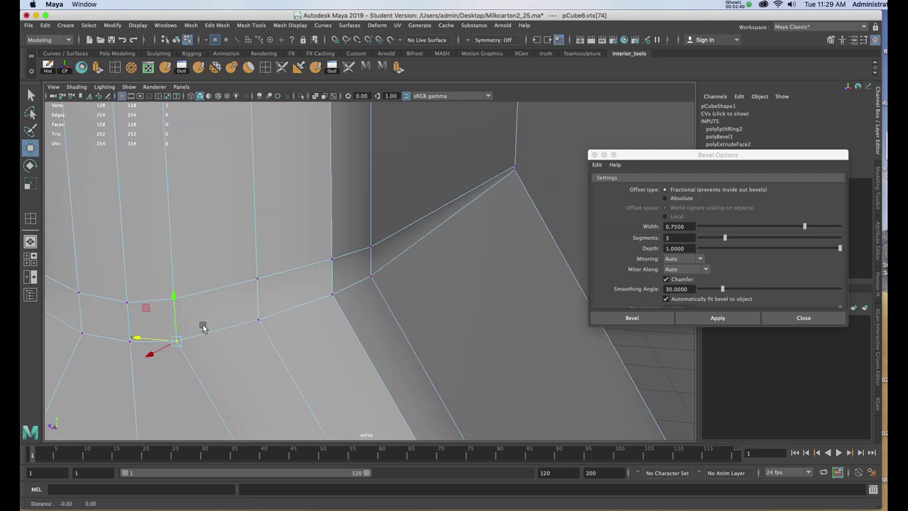
alt+drag(203, 326, 223, 337)
shift+click(248, 335)
shift+click(198, 329)
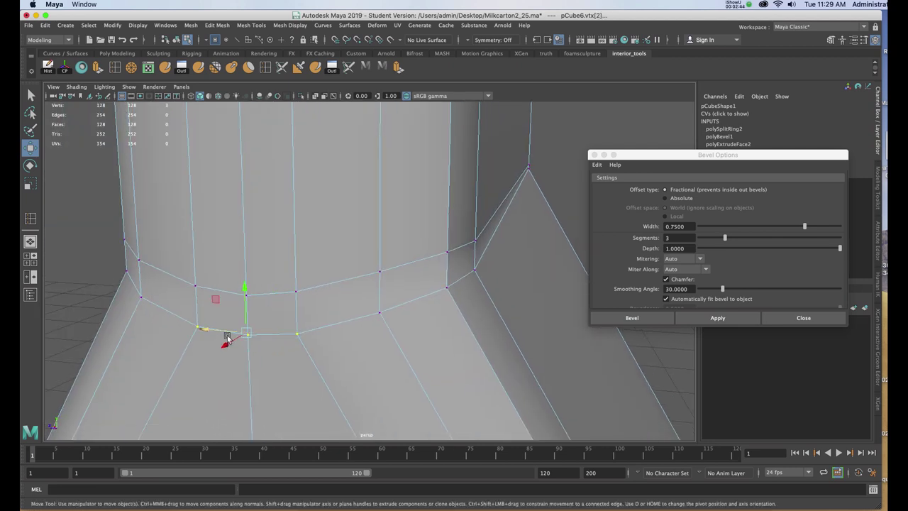
alt+right_drag(262, 353, 308, 308)
alt+drag(308, 308, 305, 310)
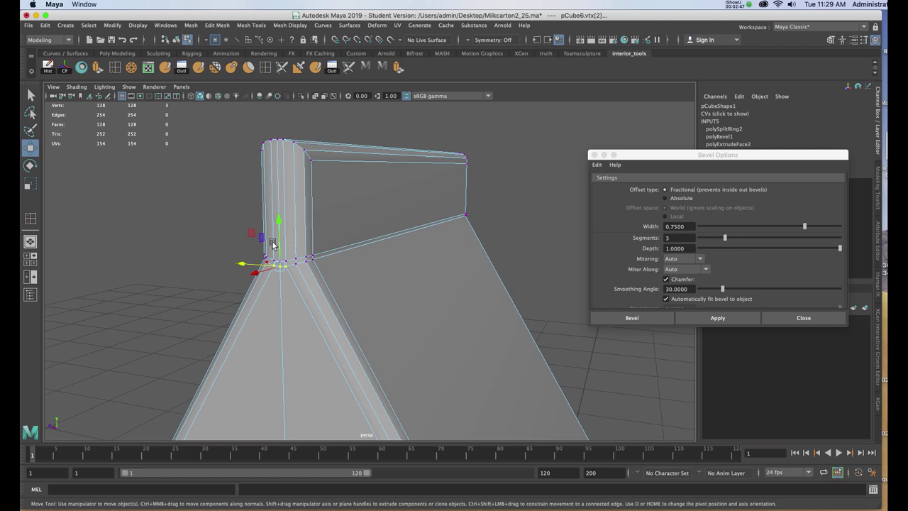
mouse_move(258, 276)
ctrl+shift+mouse_down()
mouse_move(274, 264)
mouse_move(349, 265)
ctrl+shift+mouse_up()
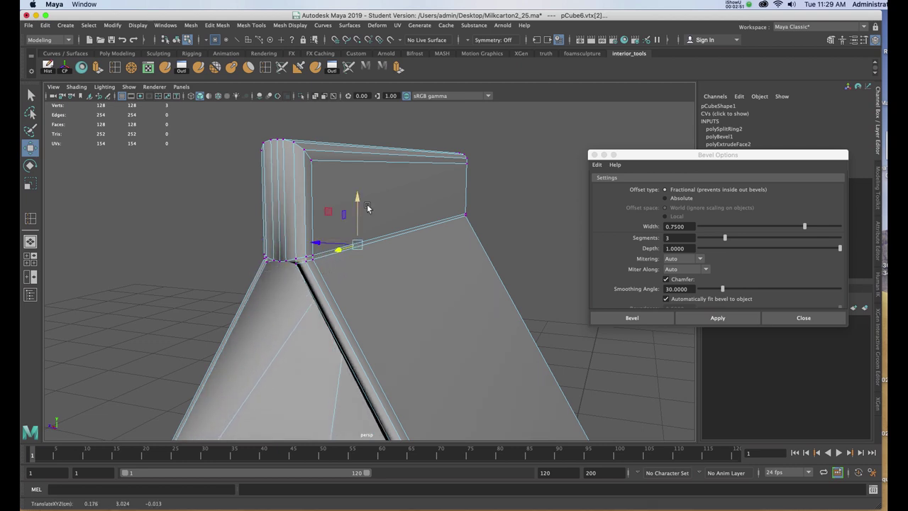
Select the three matching vertices at the seam's base on the opposite gable end in wireframe and push them inward along X
alt+drag(360, 216, 447, 309)
alt+right_drag(275, 263, 316, 345)
alt+middle_drag(318, 318, 358, 363)
alt+right_drag(284, 314, 288, 369)
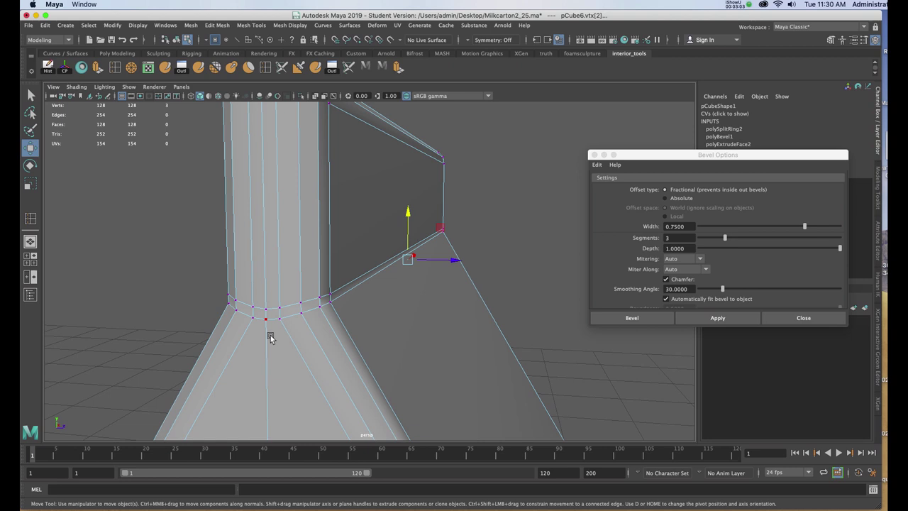
key(4)
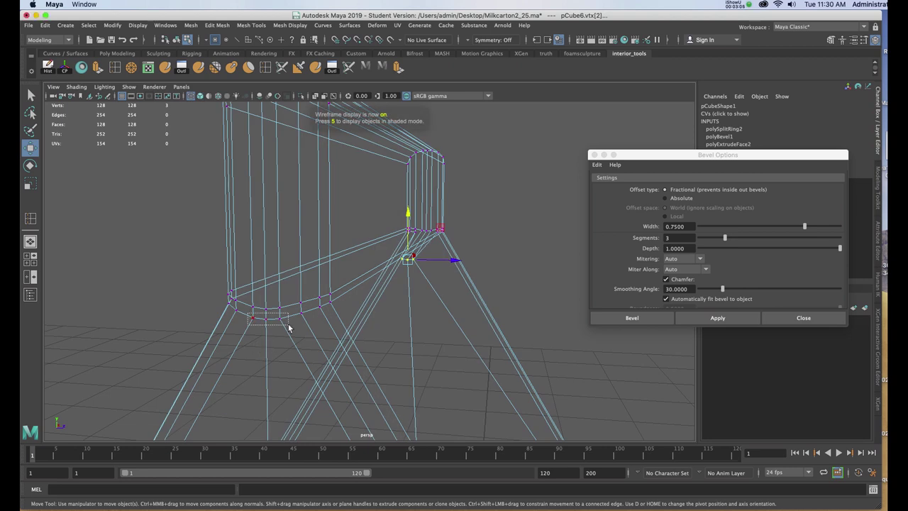
drag(289, 328, 290, 328)
key(space)
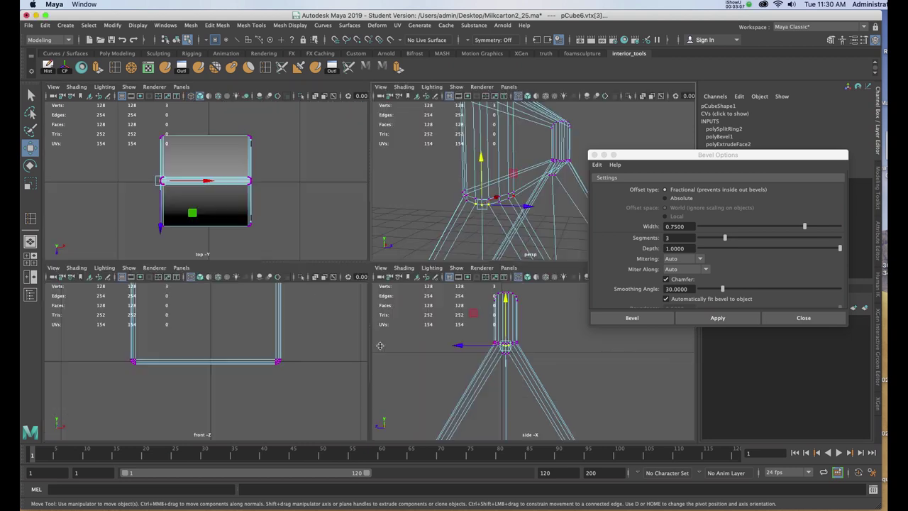
key(space)
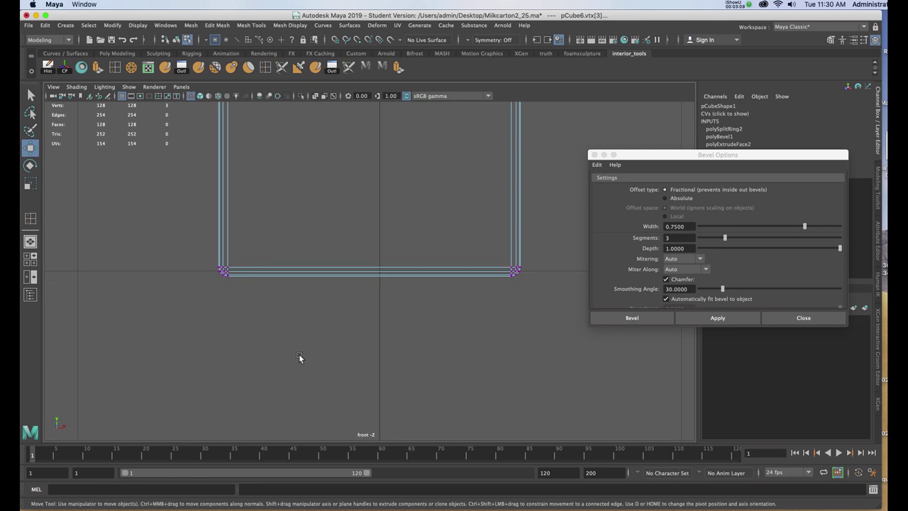
key(f)
scroll(347, 315, down, 5)
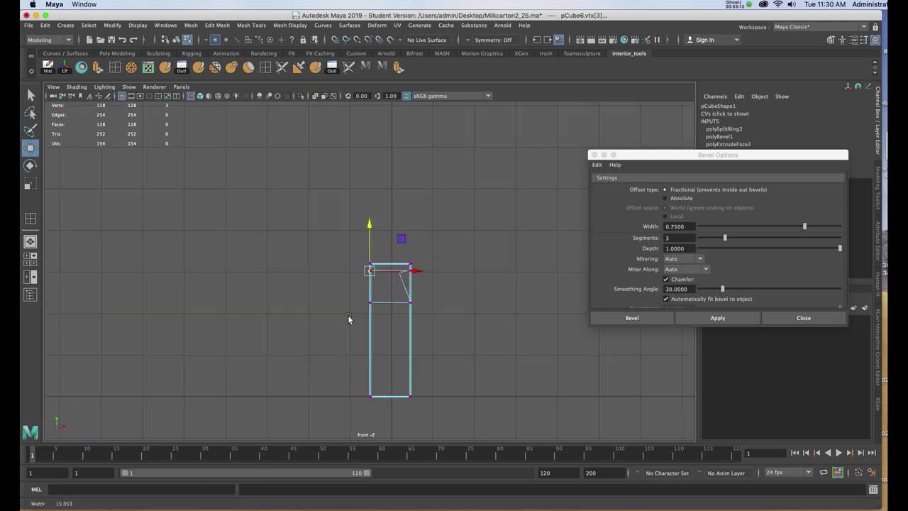
scroll(349, 396, up, 8)
alt+middle_drag(374, 342, 305, 348)
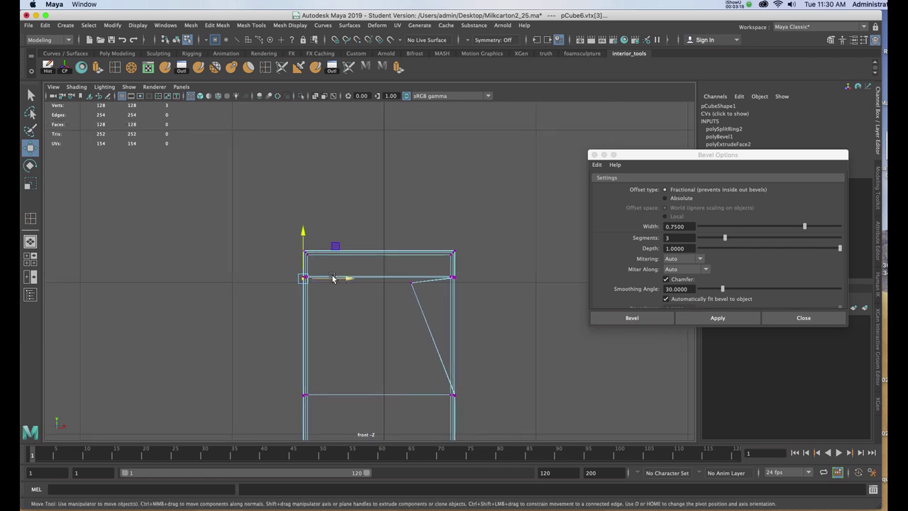
drag(347, 280, 416, 290)
Return to shaded display and object mode, and inspect the carton in smooth mesh preview before restoring the unsmoothed display
drag(374, 237, 372, 242)
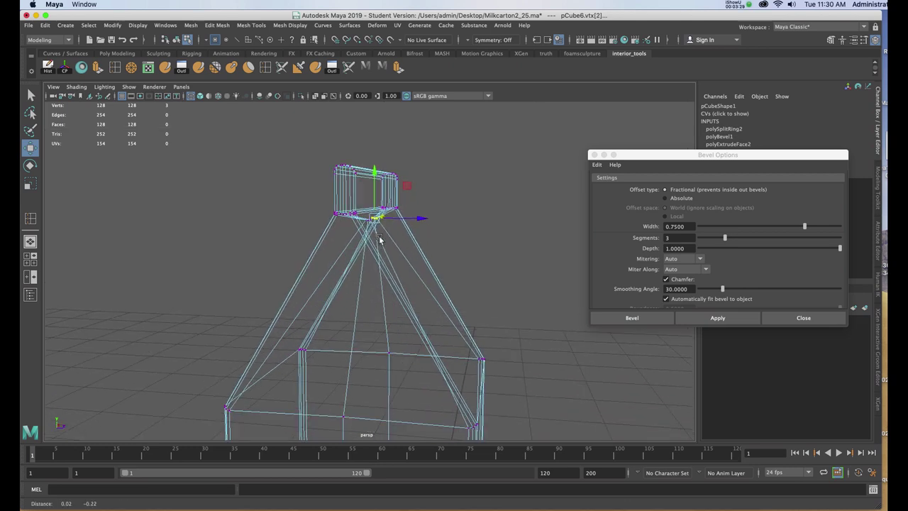
mouse_move(379, 238)
alt+mouse_down()
mouse_move(332, 230)
mouse_move(376, 283)
mouse_move(412, 244)
alt+mouse_up()
key(5)
mouse_move(372, 258)
right_down()
mouse_move(375, 243)
mouse_move(423, 229)
right_up()
click(488, 255)
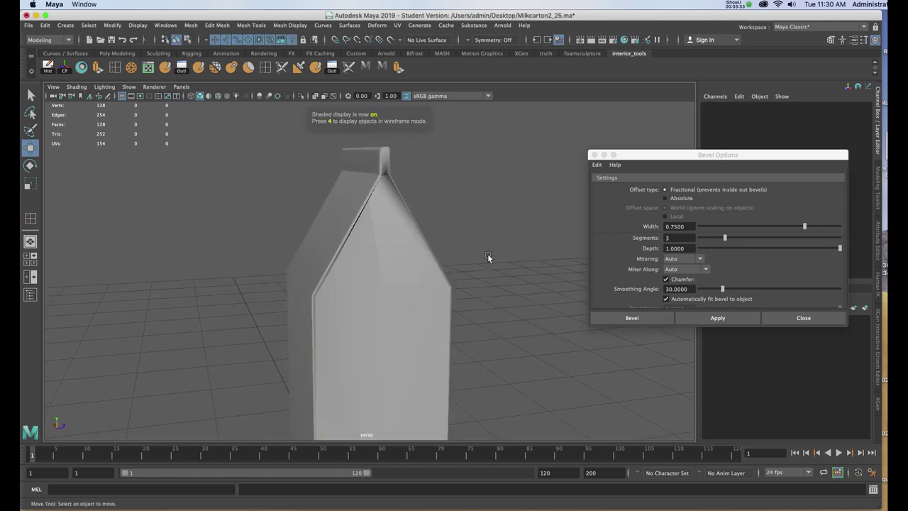
alt+drag(488, 258, 466, 263)
click(381, 267)
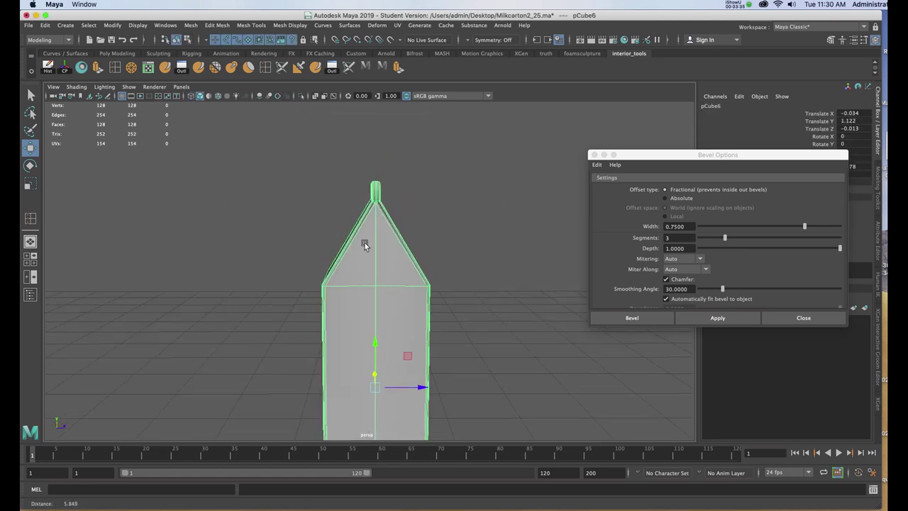
alt+drag(365, 243, 351, 284)
key(3)
key(1)
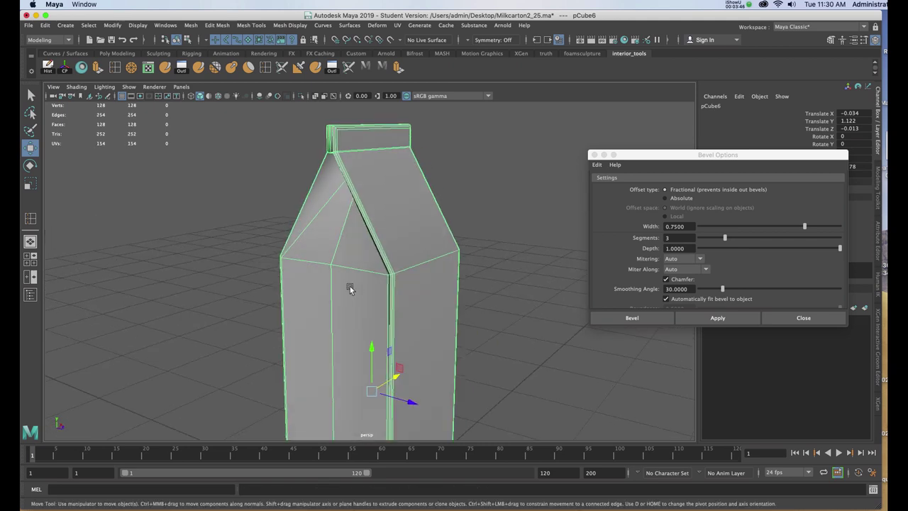
Insert two edge loops around the carton, one just below and one just above the shoulder where the body meets the gabled top
click(116, 69)
alt+right_drag(349, 284, 371, 394)
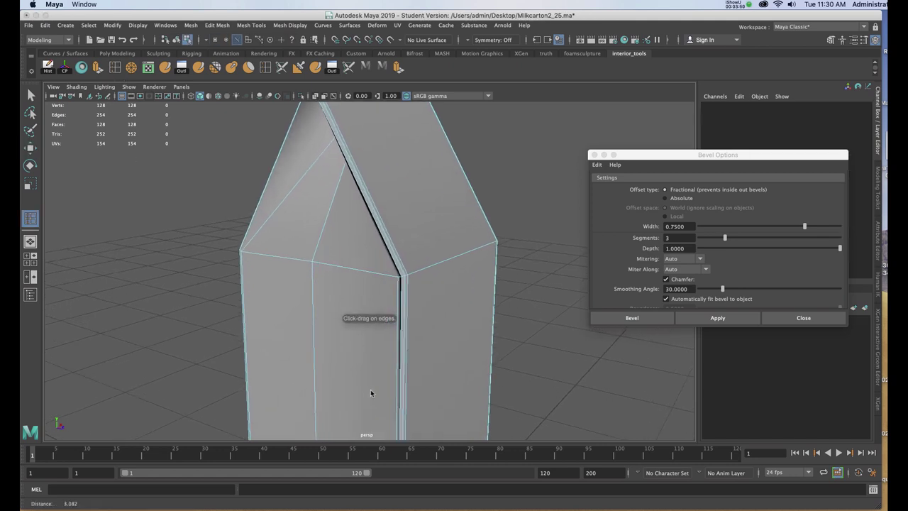
click(399, 290)
drag(400, 285, 444, 282)
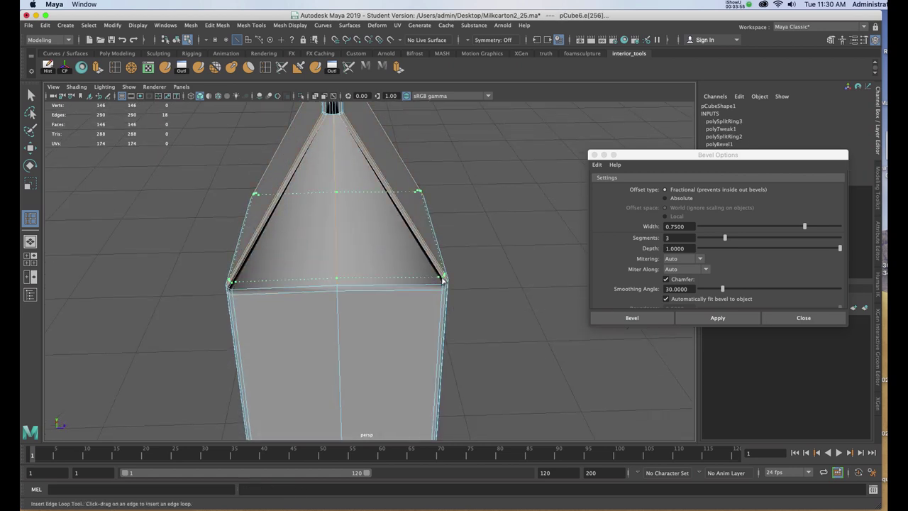
click(445, 283)
alt+drag(482, 319, 449, 310)
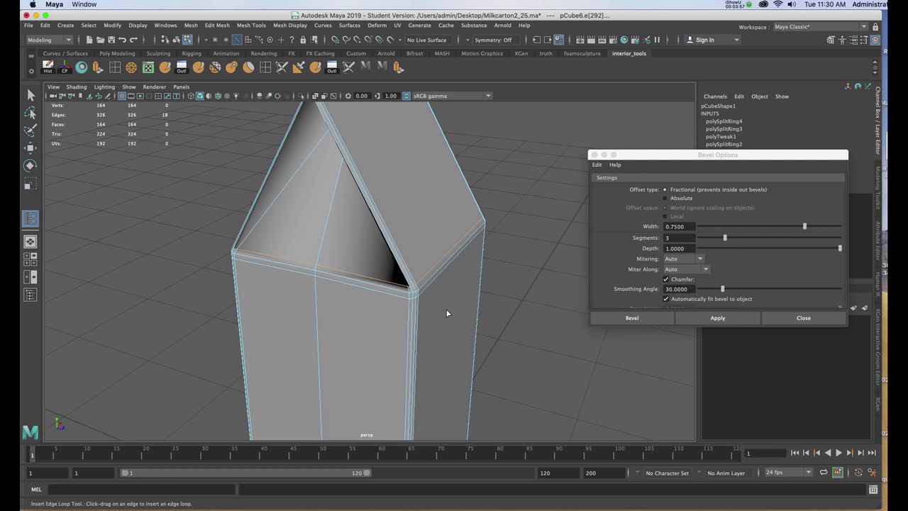
Inspect the carton's tightened shoulder in smooth mesh preview and object mode, then restore the unsmoothed display
key(3)
alt+right_drag(450, 315, 353, 240)
alt+drag(352, 240, 430, 235)
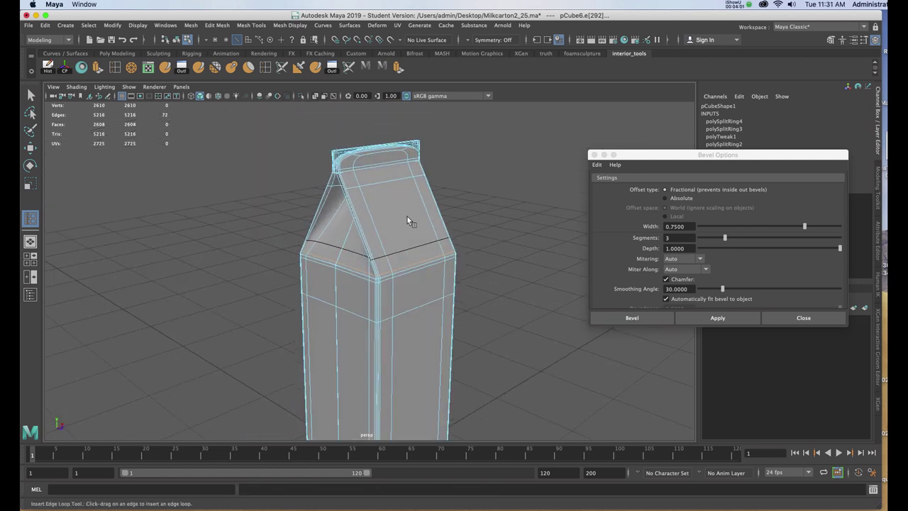
key(w)
right_drag(408, 216, 474, 191)
click(466, 203)
alt+drag(466, 203, 403, 195)
click(402, 195)
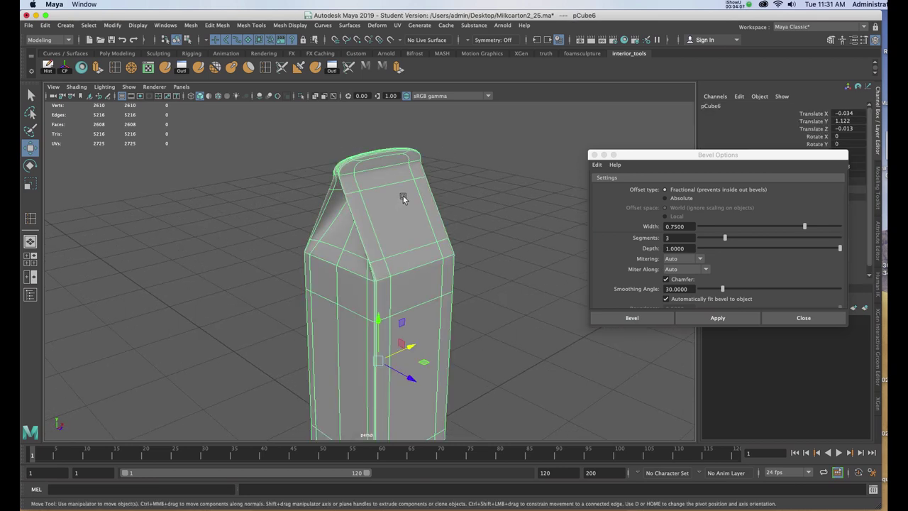
key(1)
Insert a supporting edge loop around the top seam, just below its upper edge
alt+right_drag(379, 150, 388, 336)
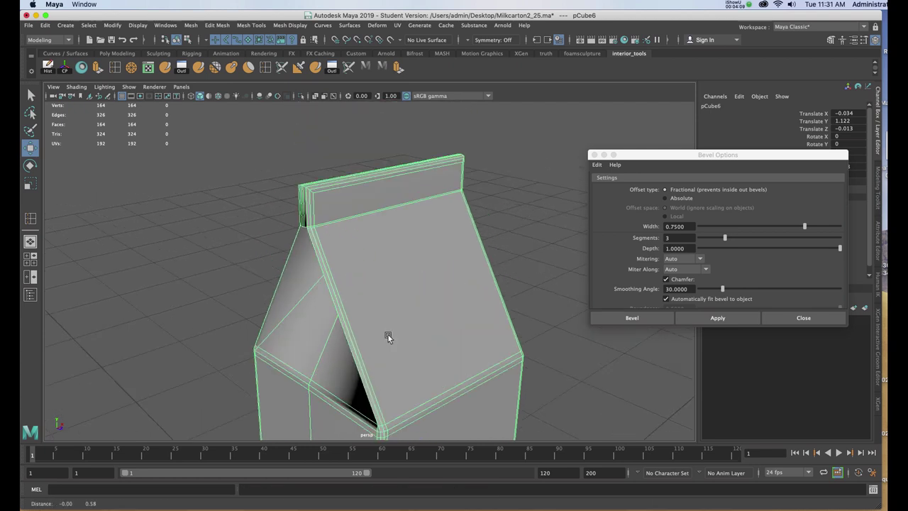
click(115, 69)
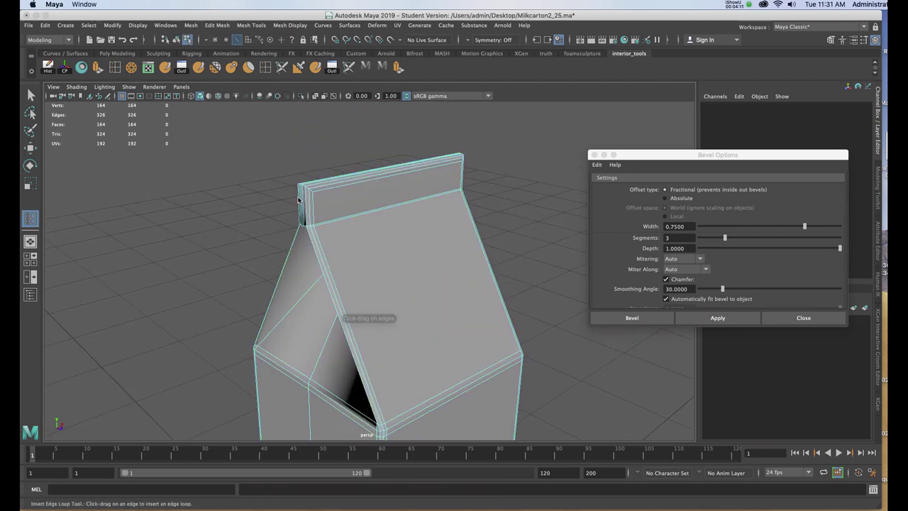
click(315, 203)
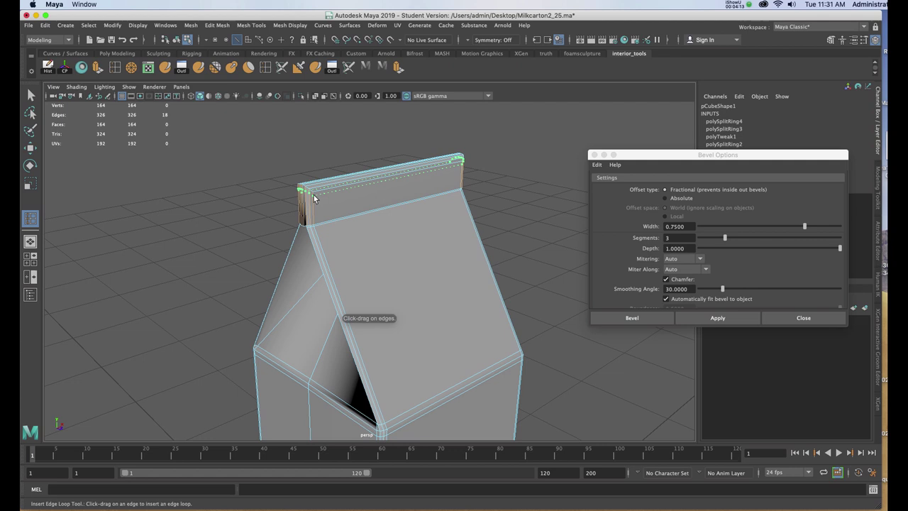
Examine the top seam and gable end in smooth mesh preview and object mode, then restore the unsmoothed display
key(3)
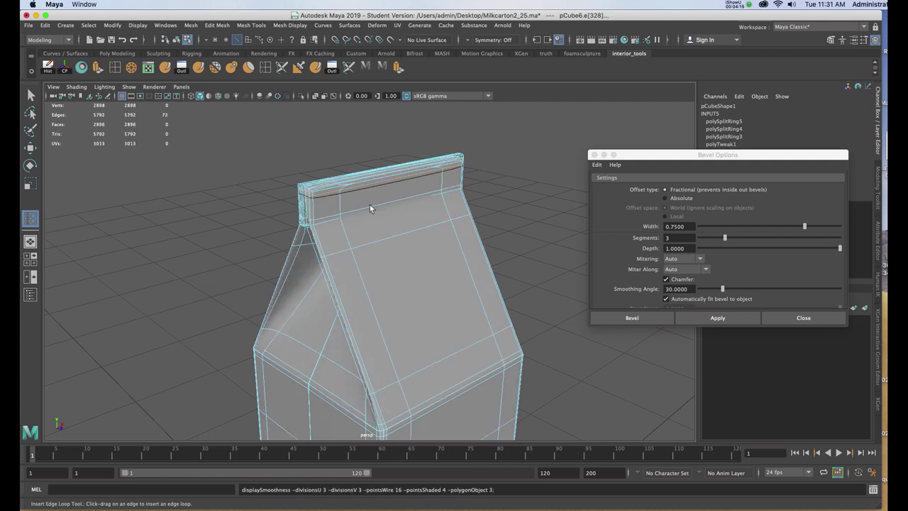
key(w)
right_drag(416, 213, 472, 198)
alt+right_drag(385, 293, 323, 237)
click(376, 274)
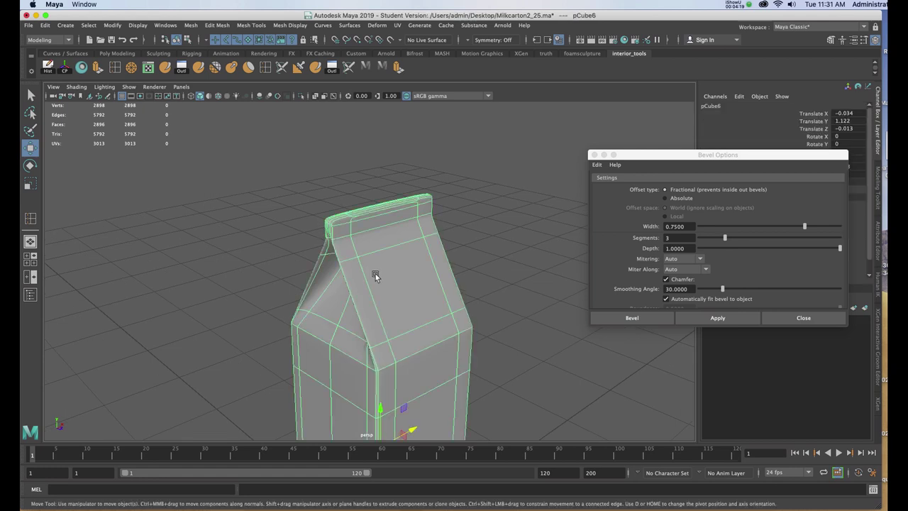
alt+drag(375, 274, 389, 201)
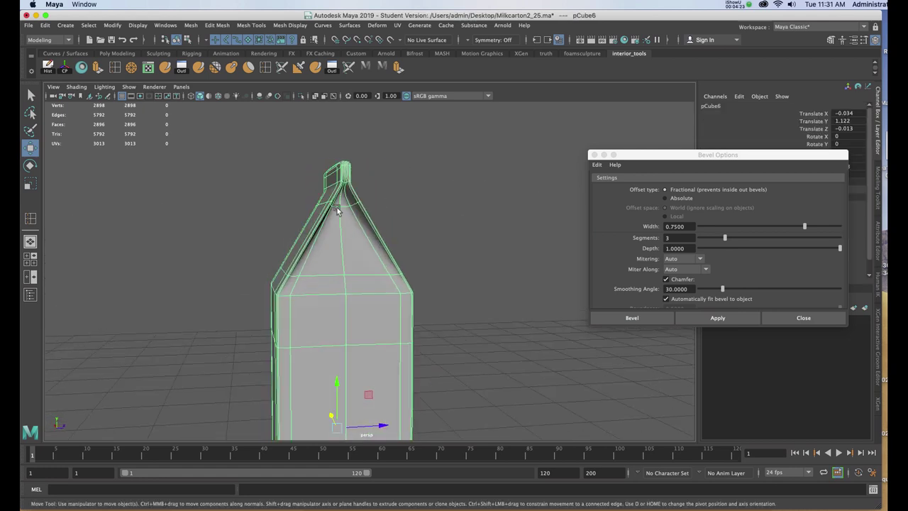
alt+drag(437, 228, 372, 199)
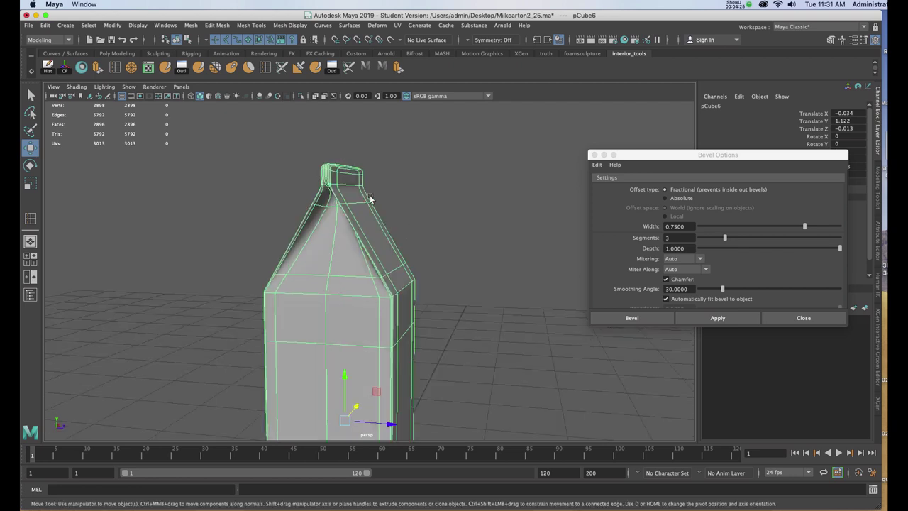
alt+right_drag(371, 199, 392, 290)
key(1)
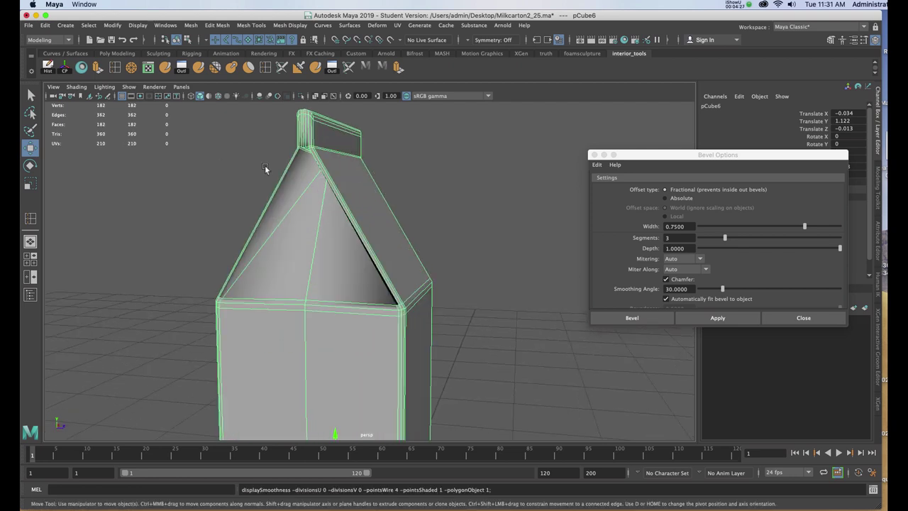
Insert an edge loop around the gabled top, across the lower part of the sloped roof and both gable ends
click(113, 68)
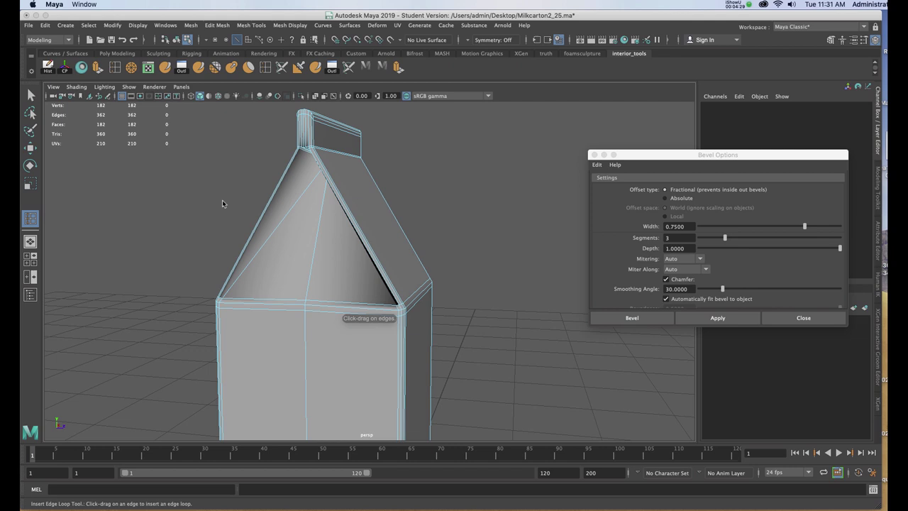
alt+drag(235, 215, 201, 224)
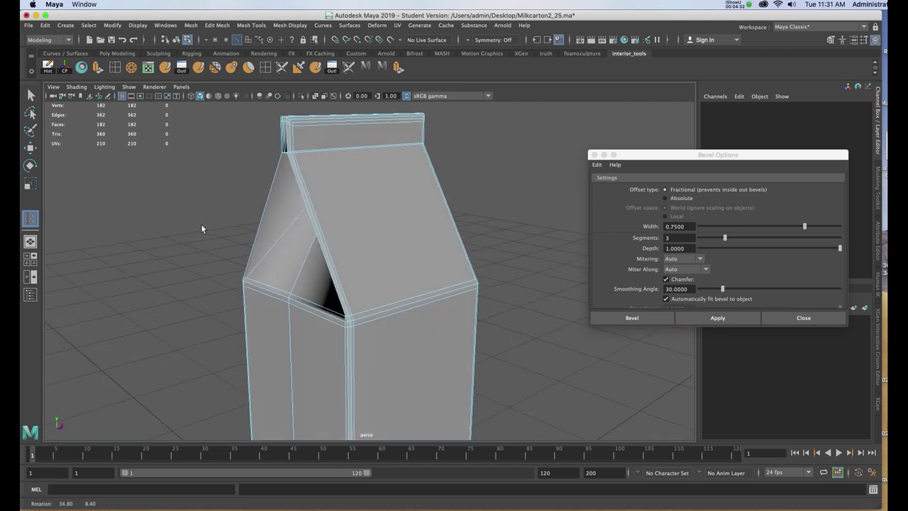
click(340, 286)
alt+drag(264, 269, 340, 264)
Review the carton in smooth mesh preview, close the bevel options and return to object mode
key(r)
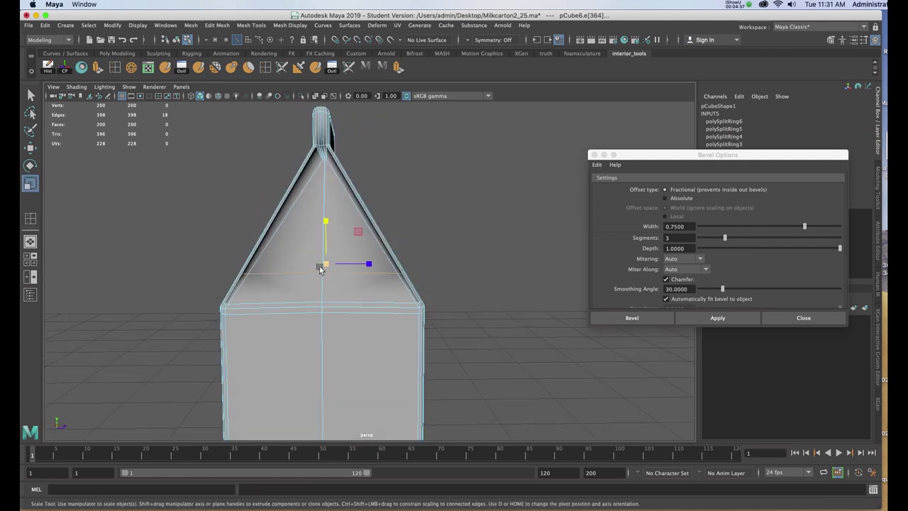
key(3)
click(369, 264)
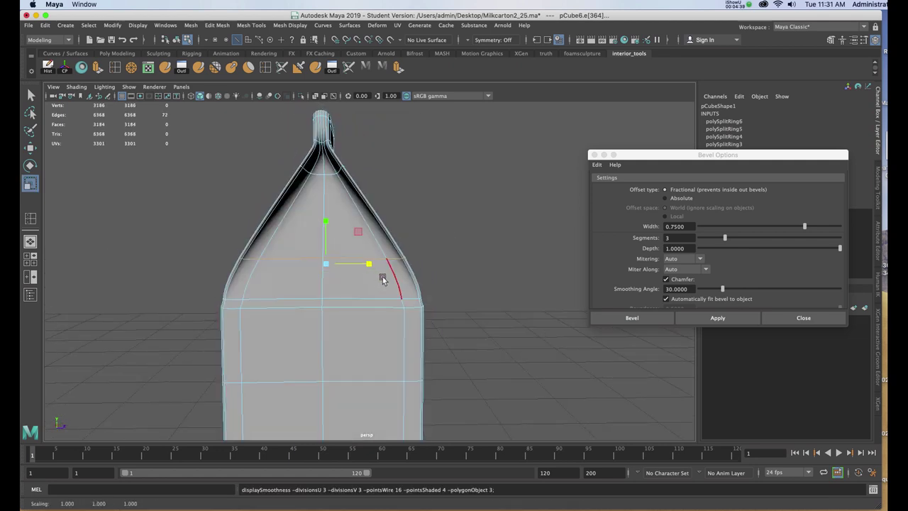
key(1)
alt+drag(480, 231, 472, 204)
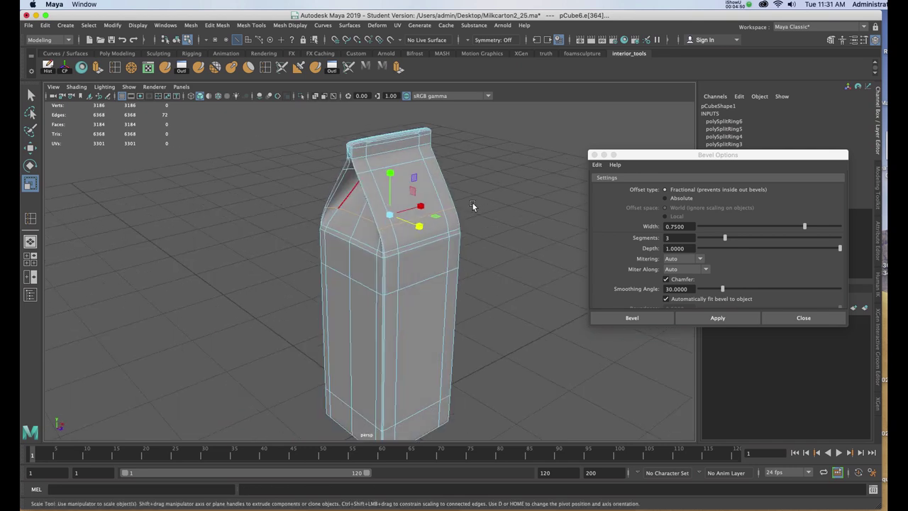
click(594, 155)
right_click(446, 178)
click(471, 167)
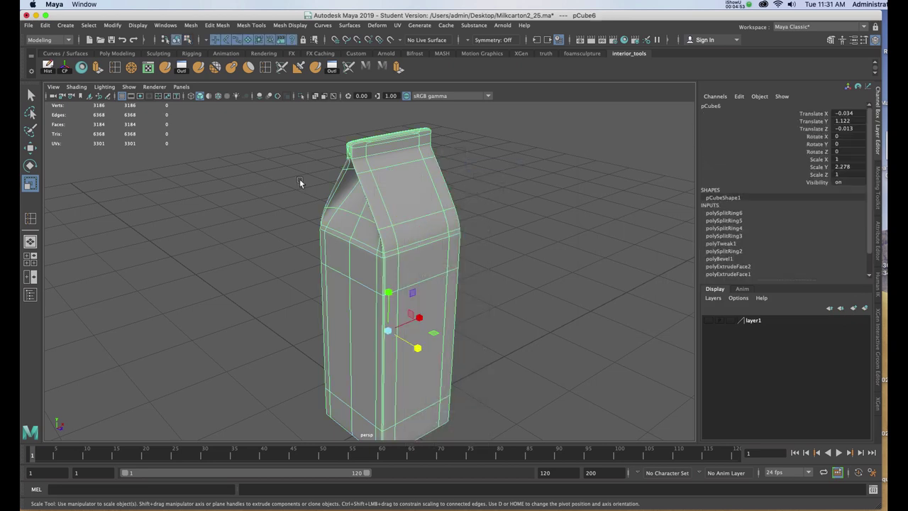
Delete the carton's construction history and freeze its transformations
click(48, 67)
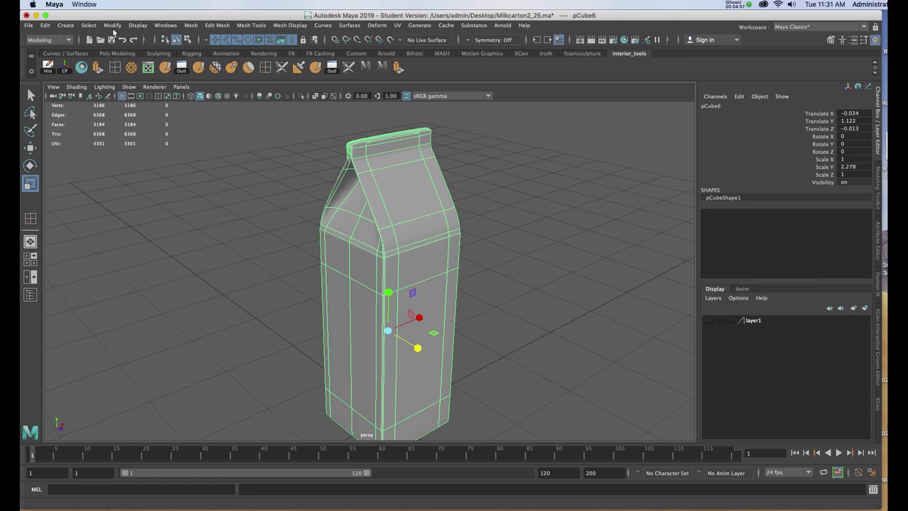
click(112, 25)
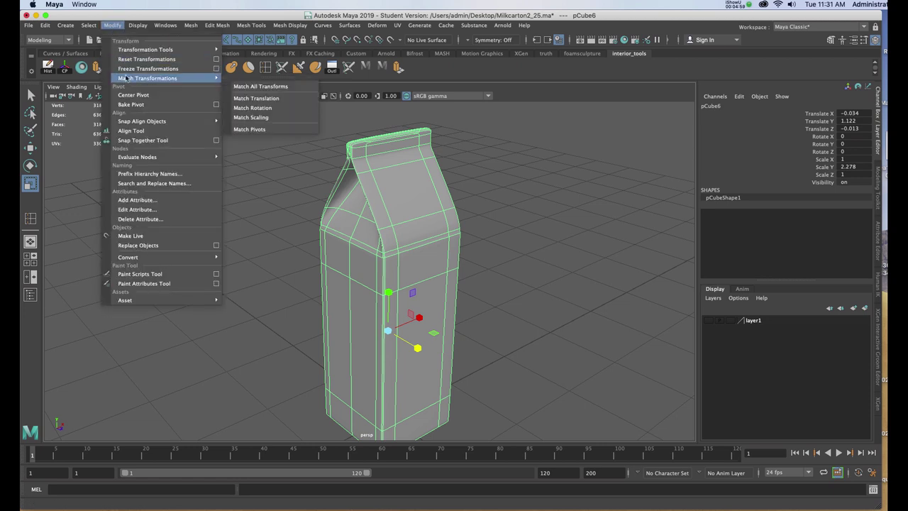
click(129, 69)
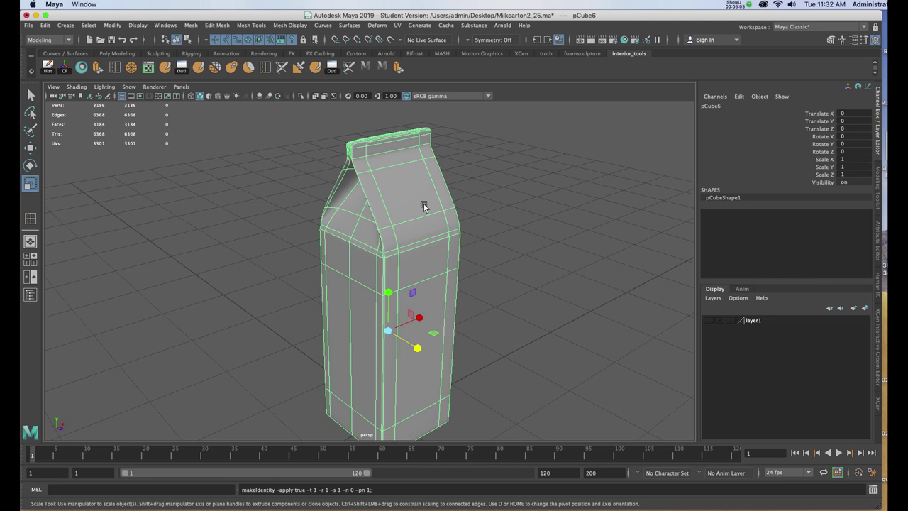
Turn off the smooth mesh preview and assign a new Arnold aiStandardSurface material to the carton
alt+drag(421, 205, 401, 204)
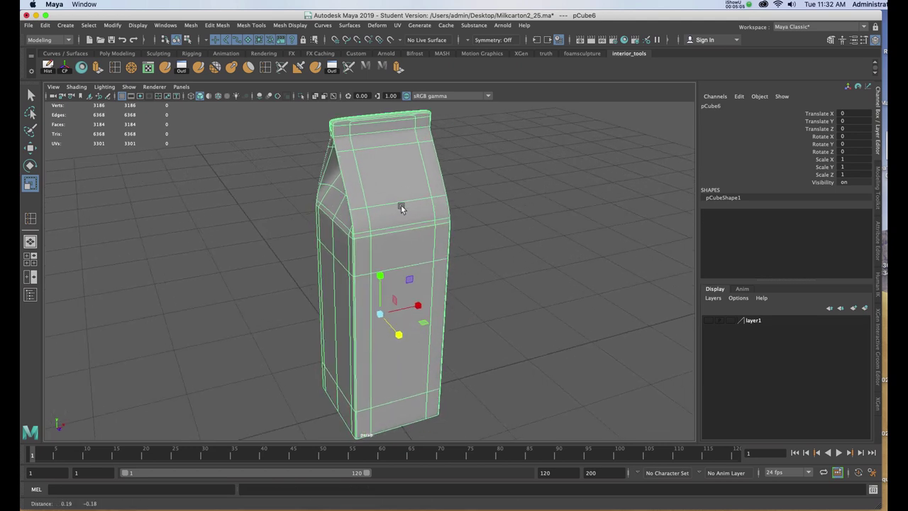
key(1)
right_click(387, 163)
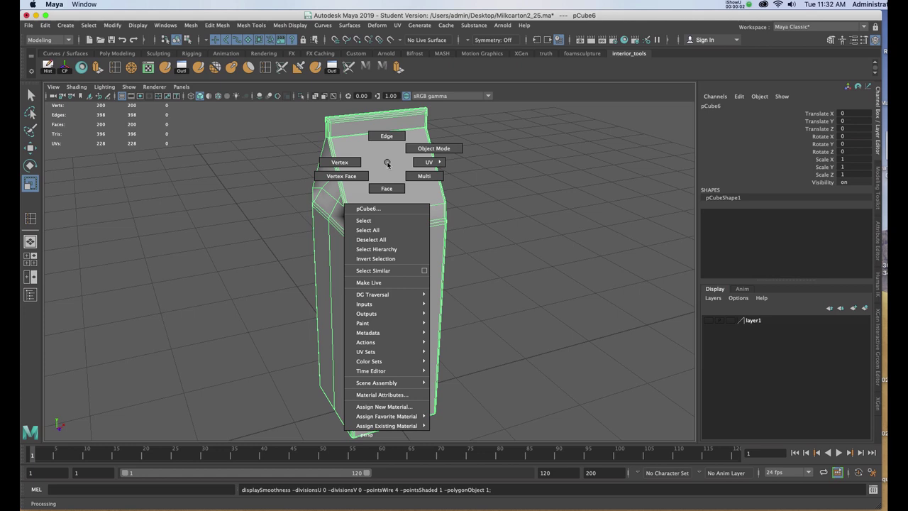
click(399, 407)
click(353, 231)
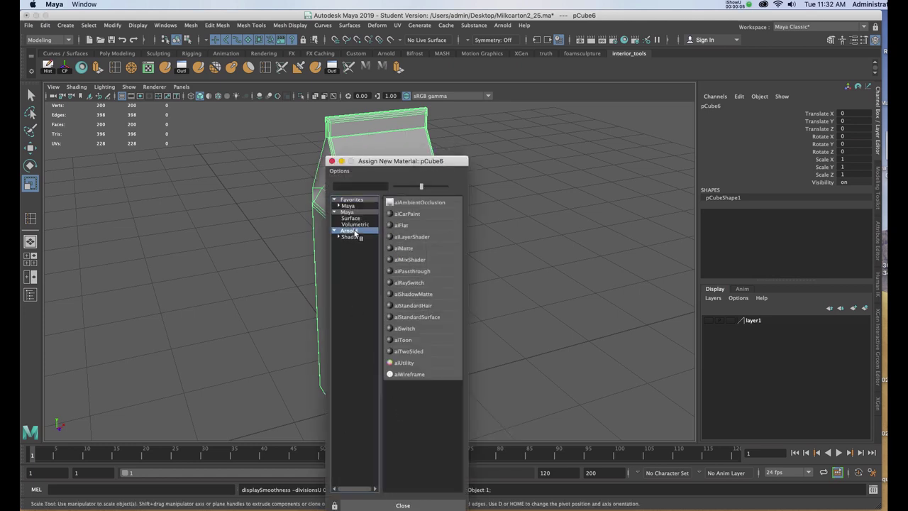
click(408, 317)
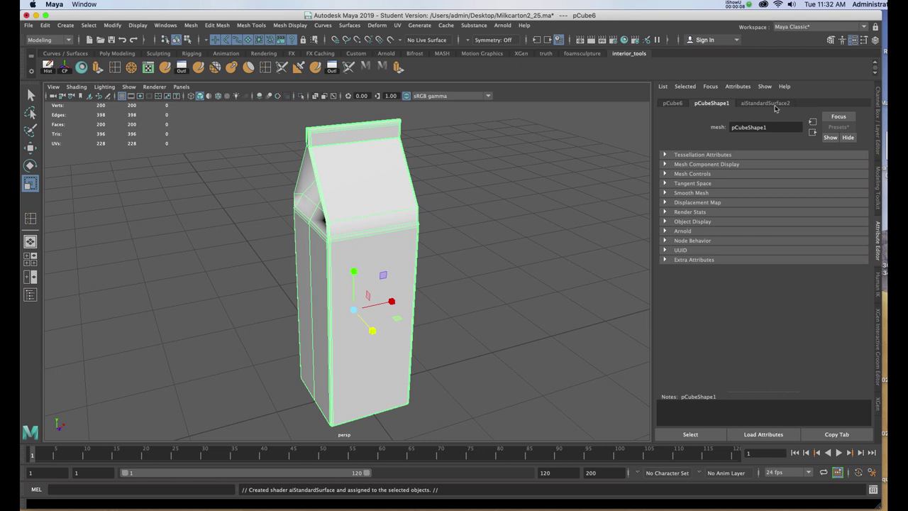
Connect a Checker texture to the material's base color and display textures in the viewport
click(775, 105)
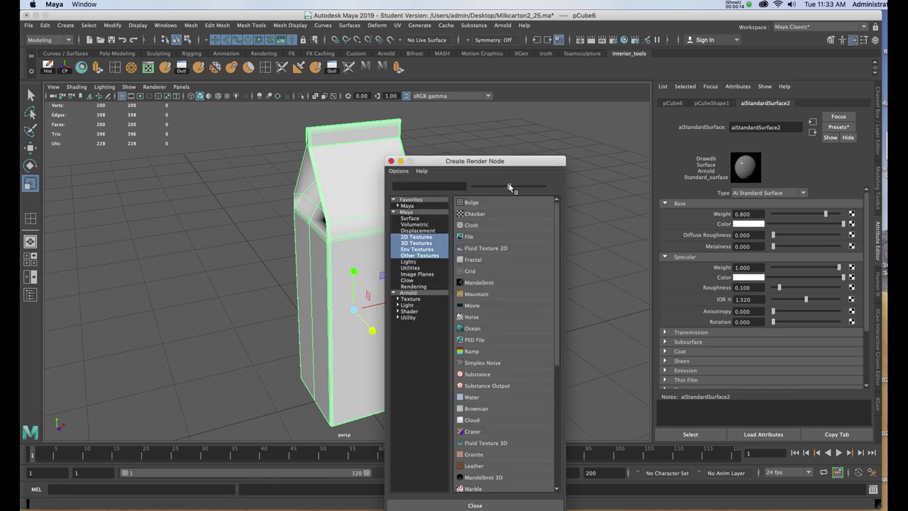
drag(470, 161, 510, 112)
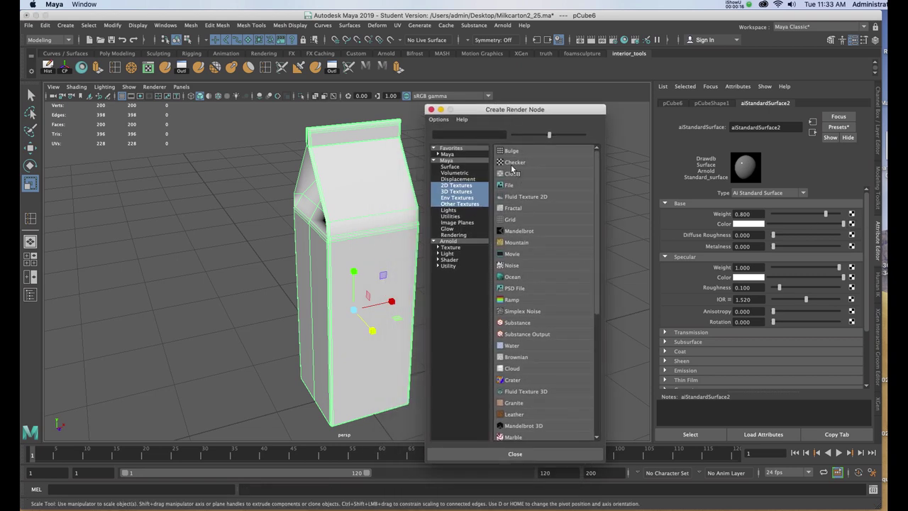
click(514, 163)
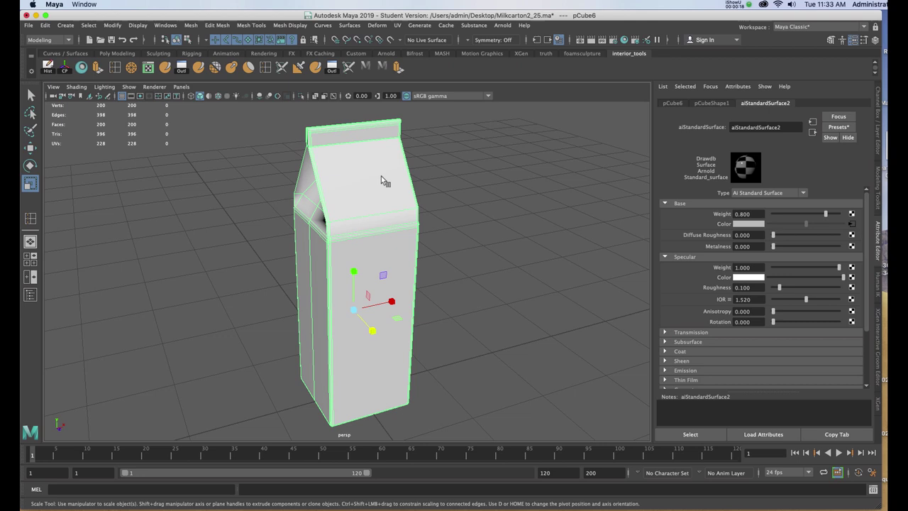
key(6)
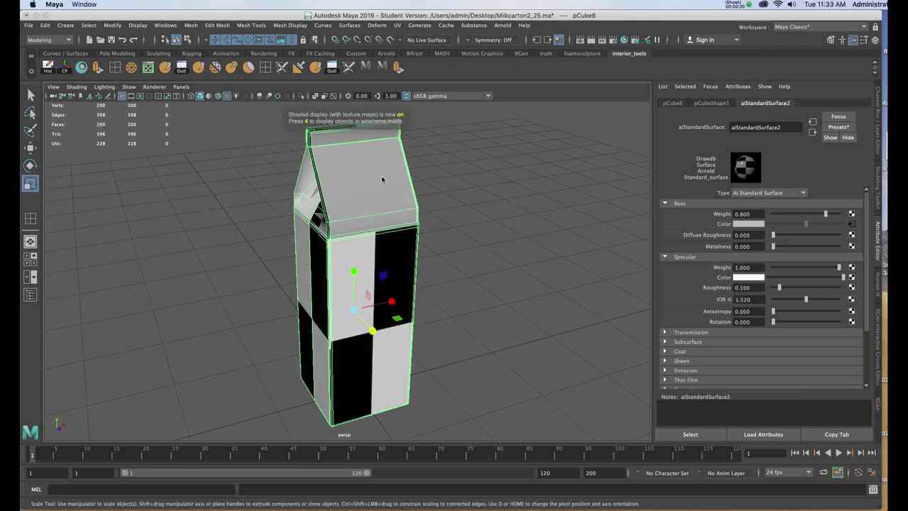
alt+drag(369, 179, 396, 217)
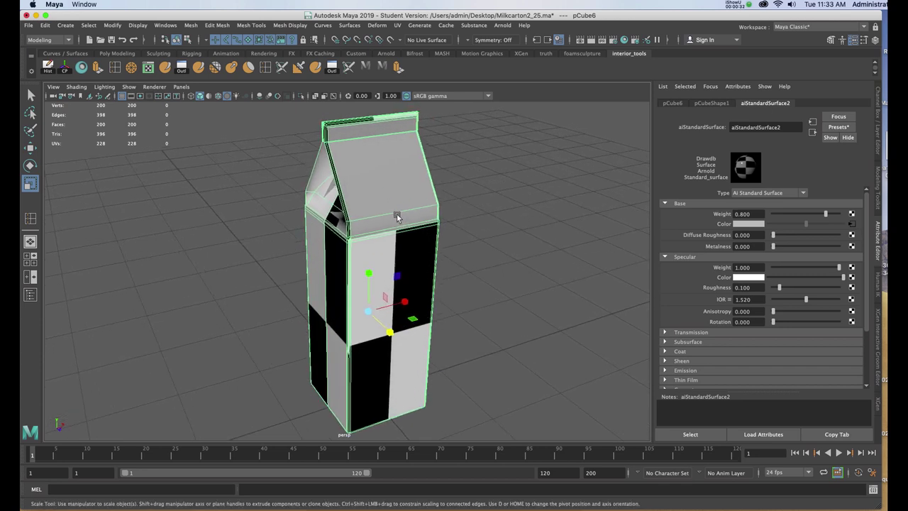
Apply an automatic UV projection to the carton and check the checker pattern around its sides
key(space)
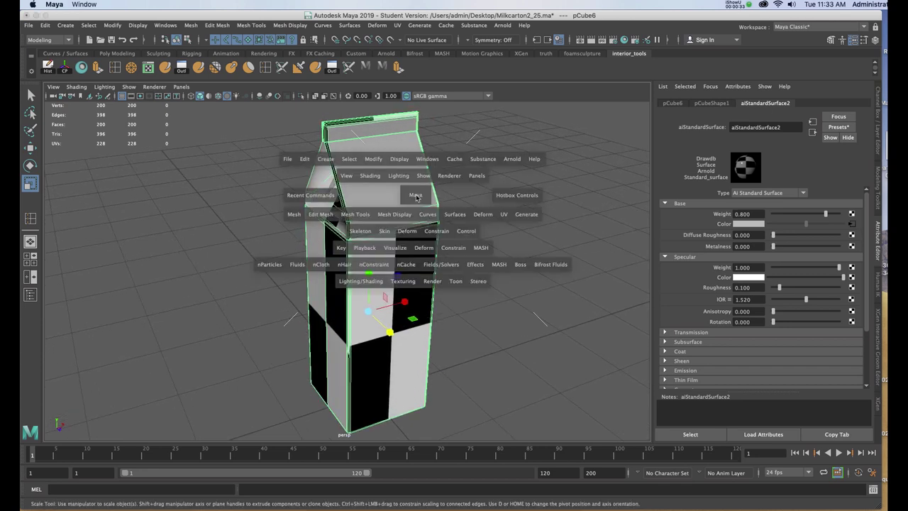
click(504, 215)
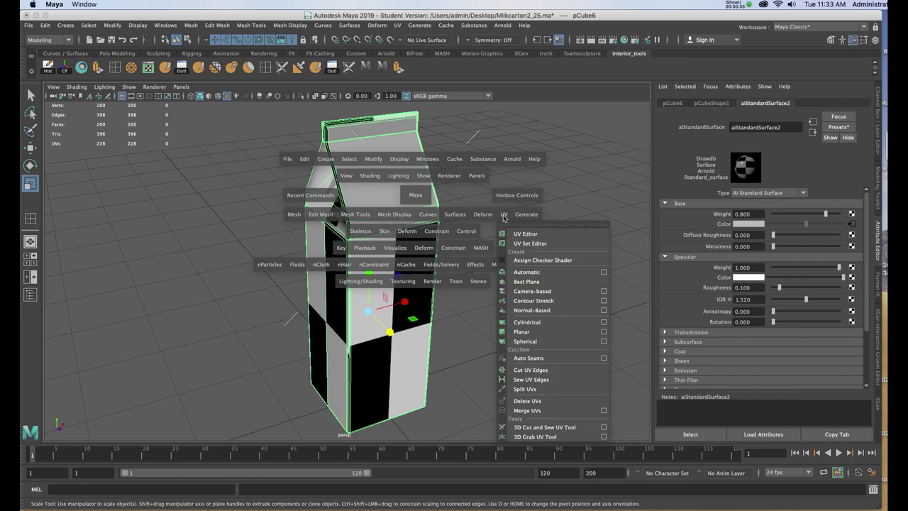
click(518, 273)
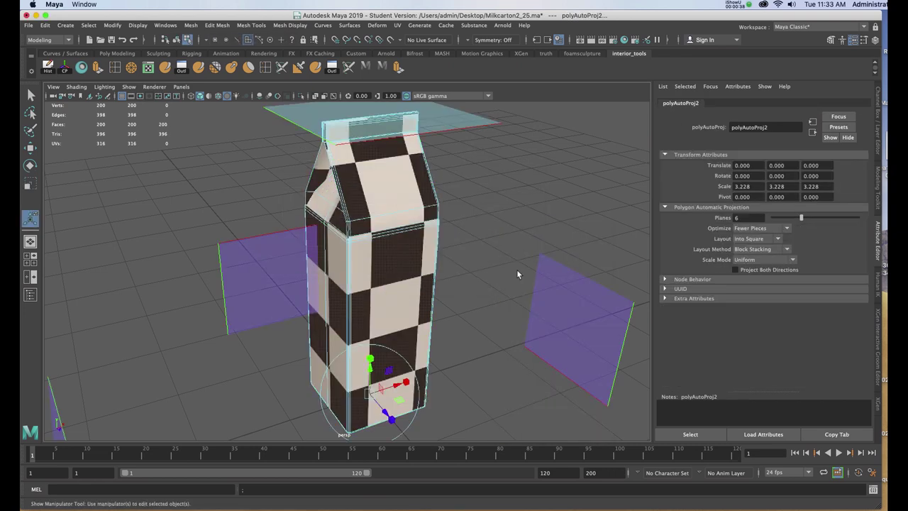
alt+drag(432, 212, 479, 260)
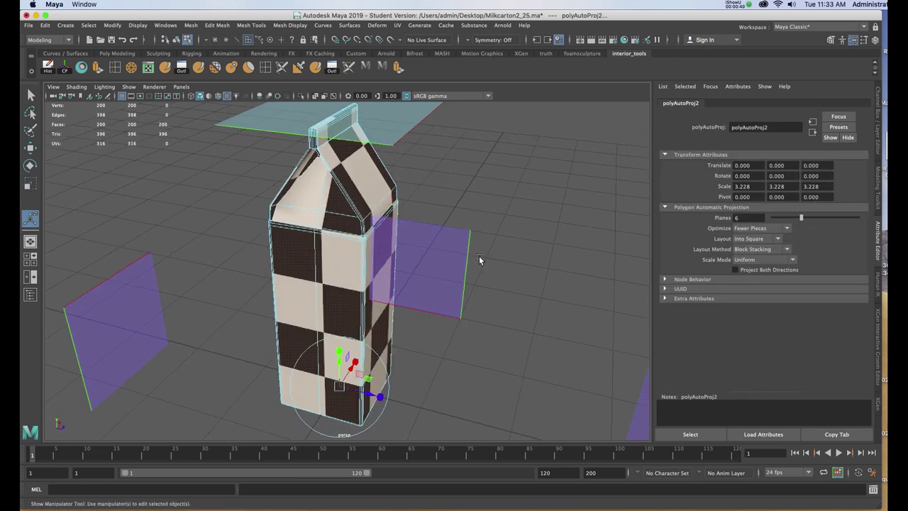
Reselect the whole carton, open the UV Editor without the UV Toolkit, and arrange it beside an angled view of the model
click(491, 182)
right_drag(349, 186, 385, 174)
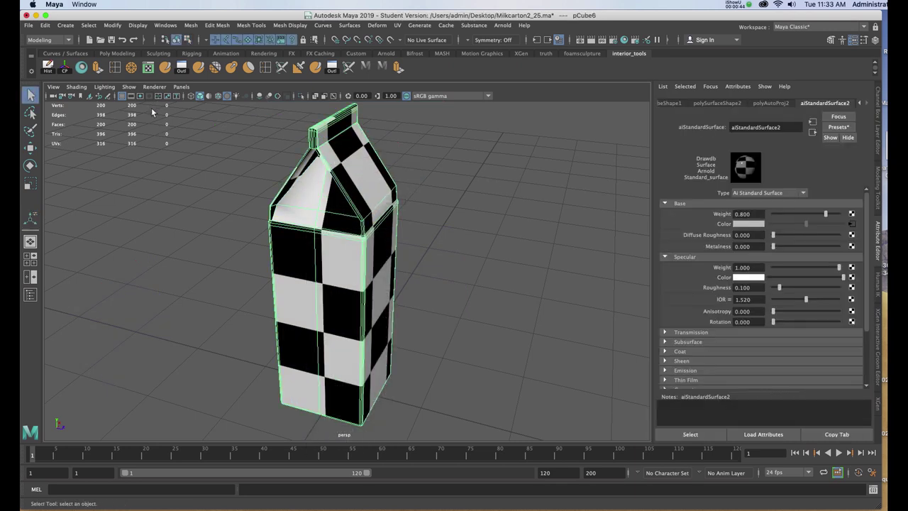
click(149, 69)
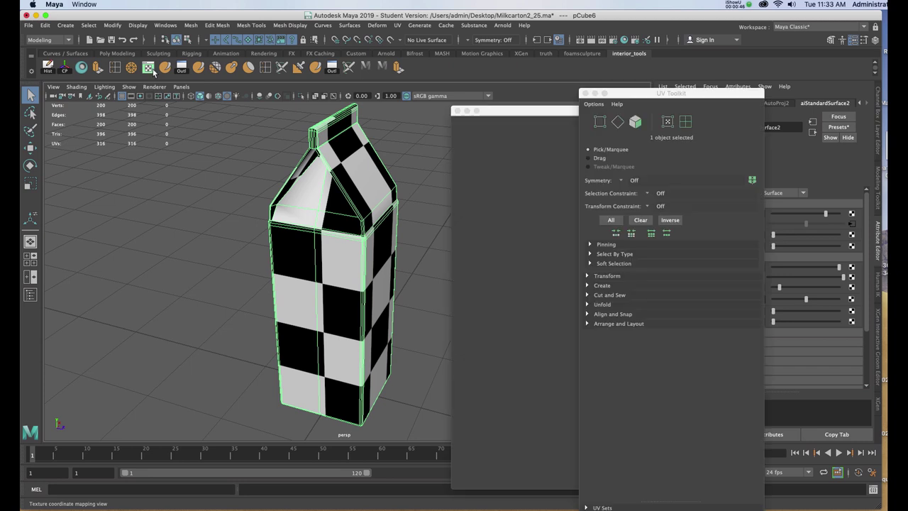
drag(639, 98, 689, 99)
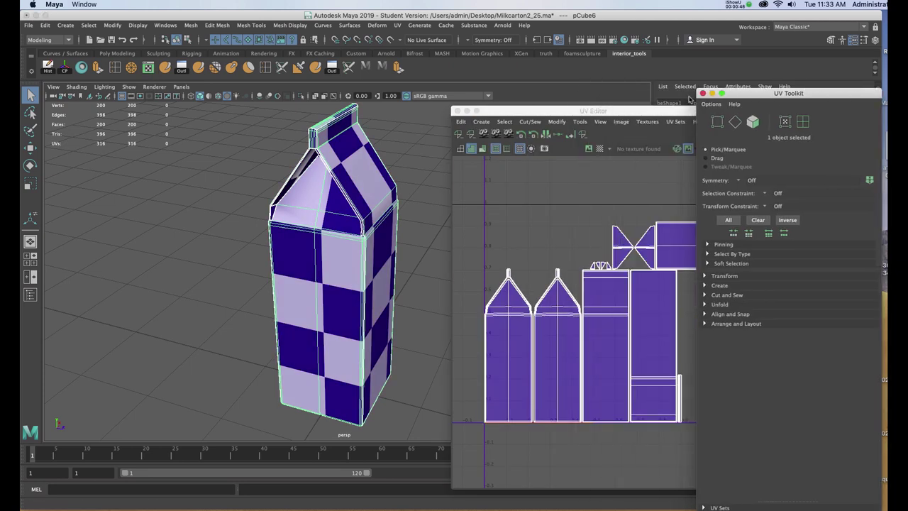
click(701, 93)
drag(539, 110, 490, 94)
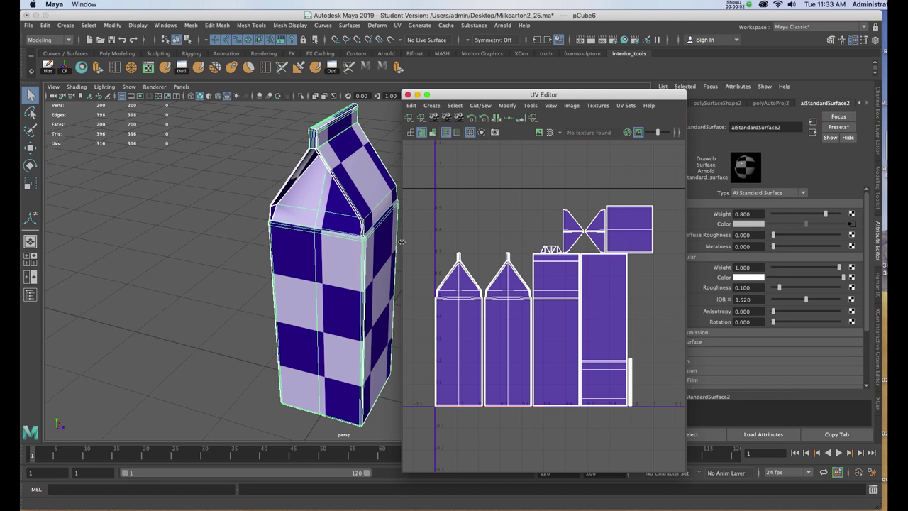
alt+drag(349, 252, 468, 244)
mouse_move(265, 262)
alt+mouse_down()
mouse_move(354, 269)
mouse_move(217, 277)
mouse_move(262, 255)
alt+mouse_up()
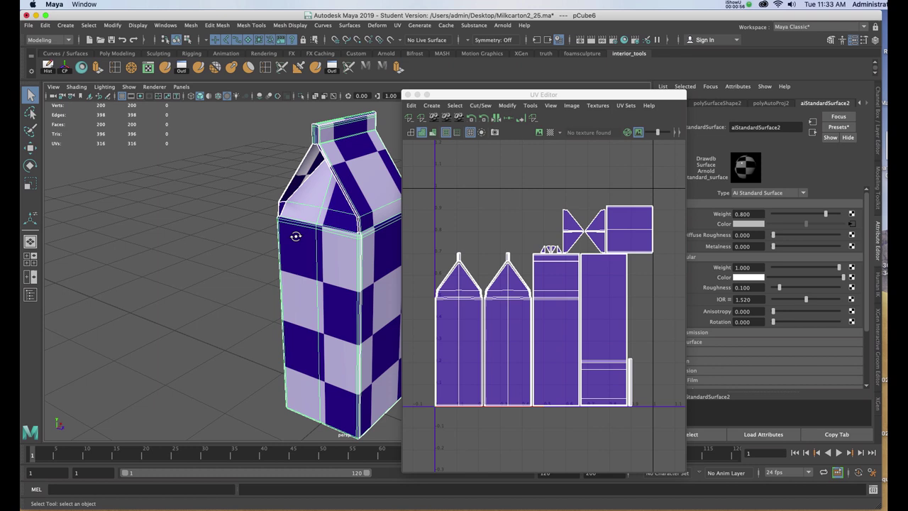
alt+drag(296, 237, 252, 209)
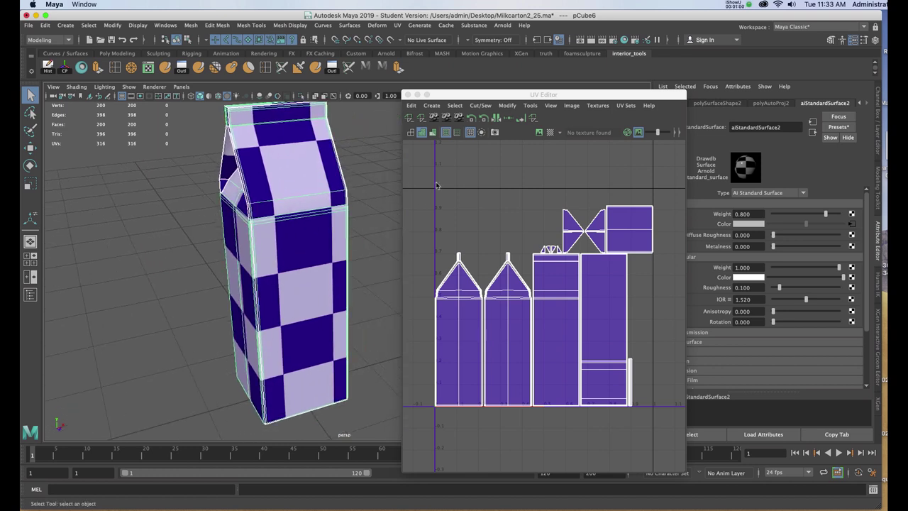
drag(483, 94, 465, 91)
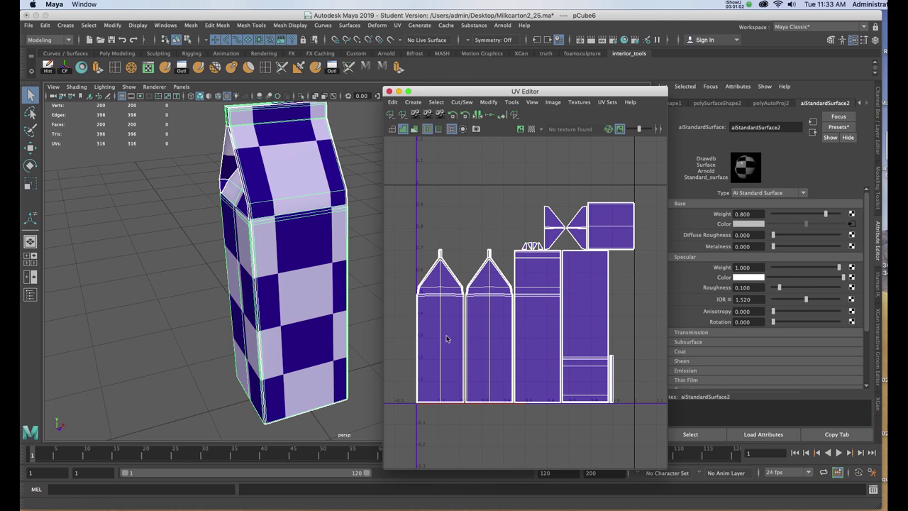
Move and sew the long outer edge of the first gabled side shell to its matching plain side panel
right_click(451, 306)
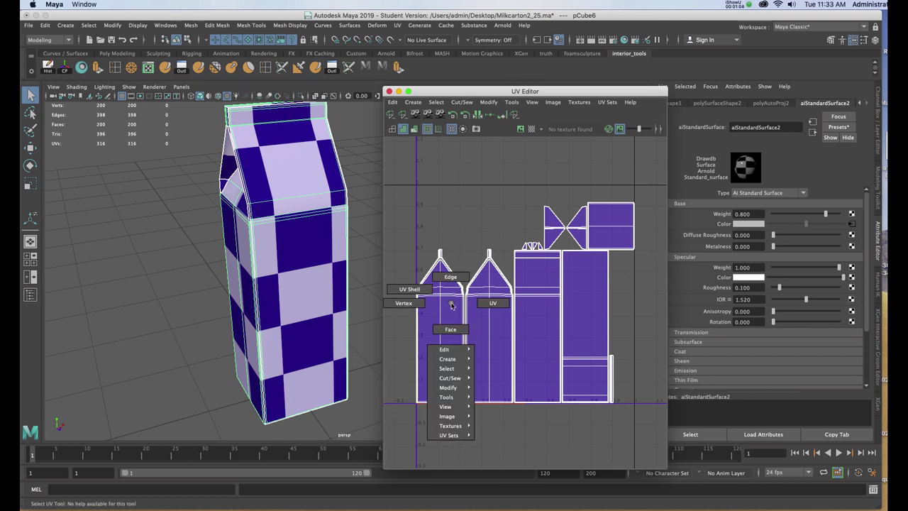
right_drag(451, 306, 444, 278)
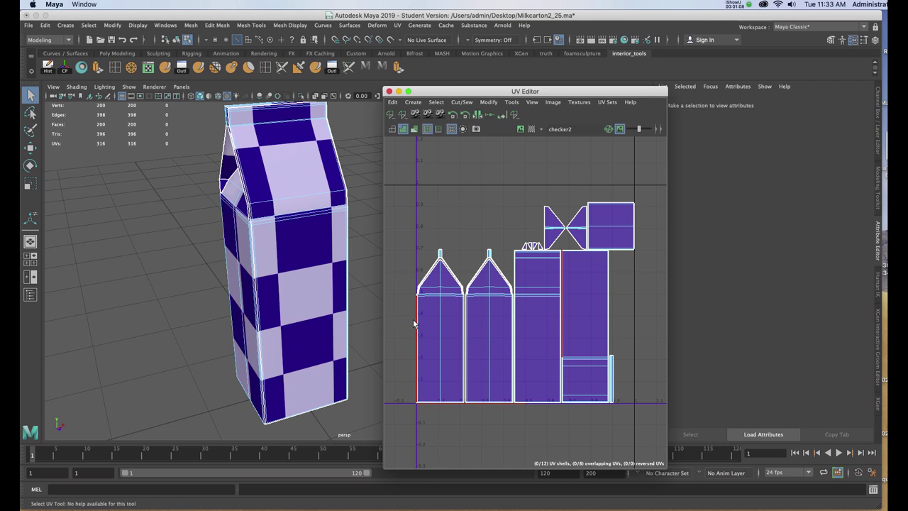
click(414, 324)
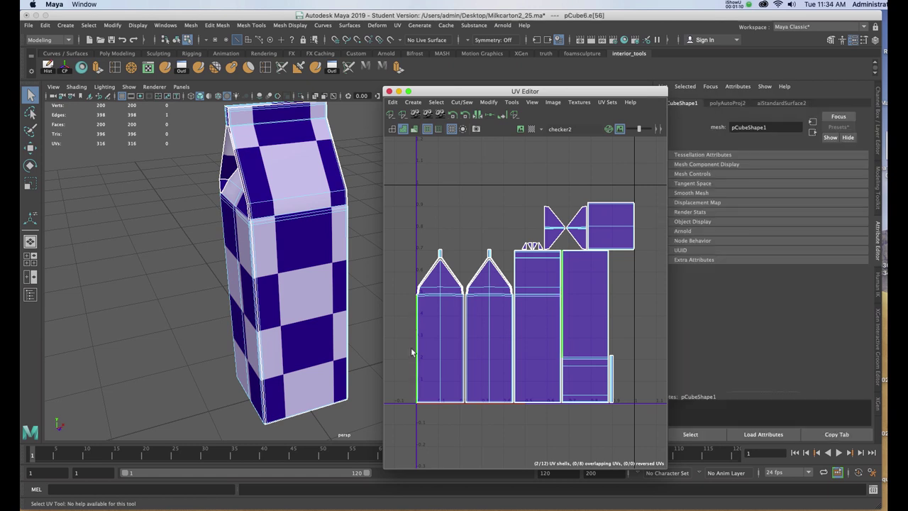
click(564, 289)
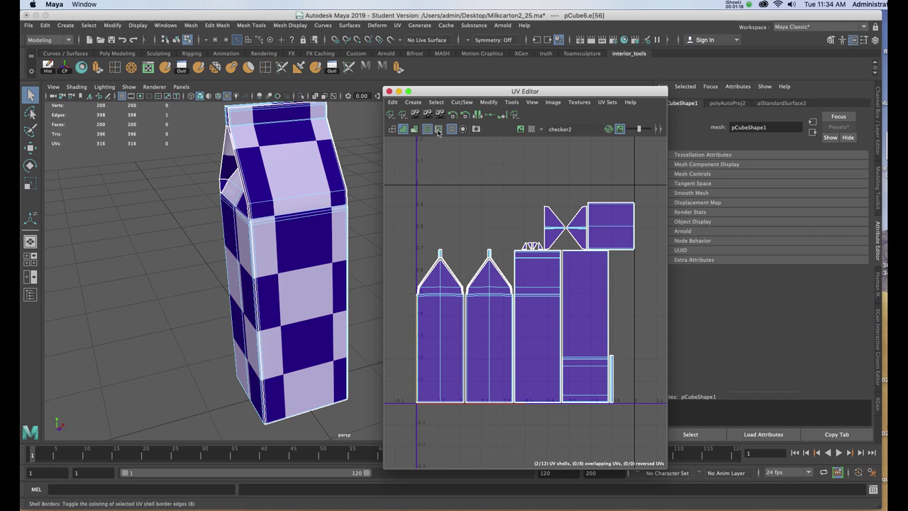
click(461, 103)
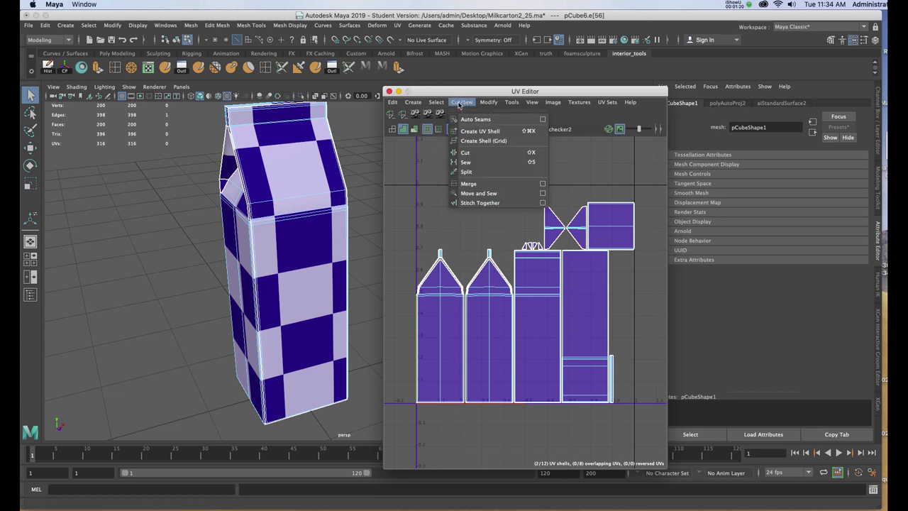
click(412, 177)
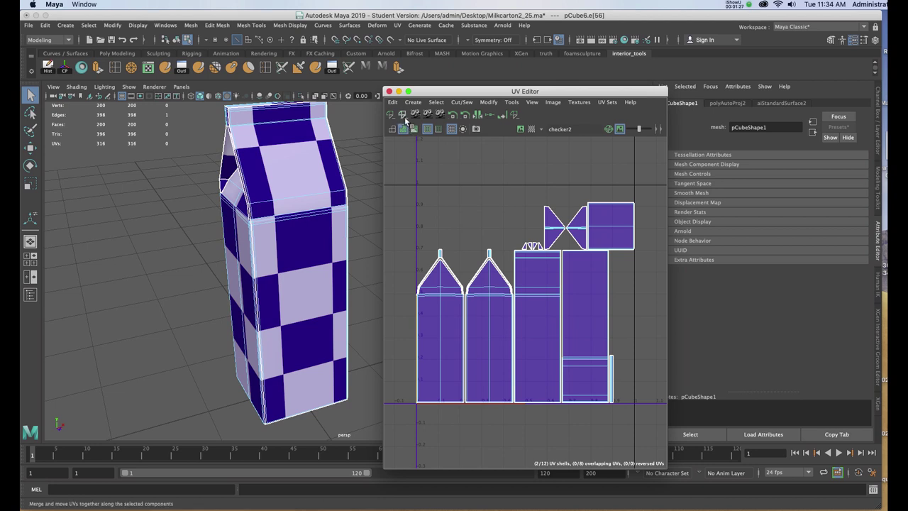
click(406, 118)
key(r)
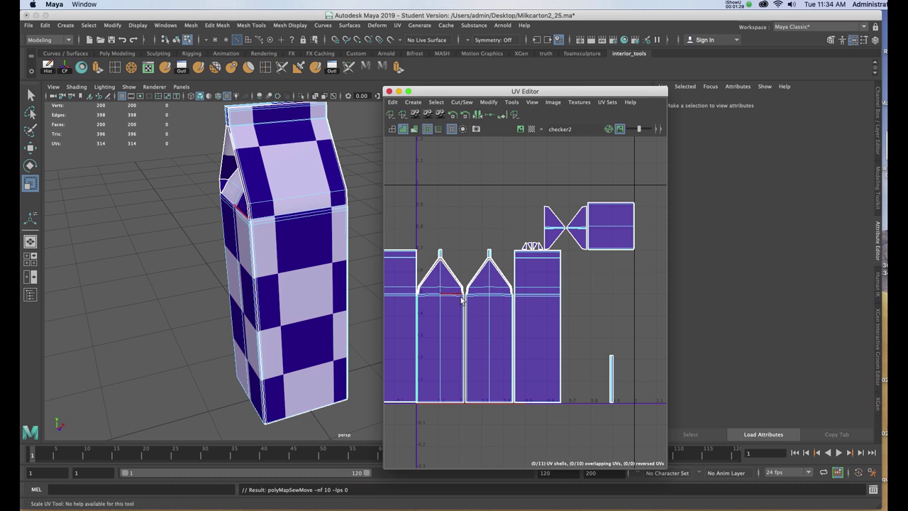
Move and sew the second gabled side and the remaining plain side panel so all four carton sides form one strip
alt+right_drag(465, 304, 440, 241)
alt+middle_drag(440, 241, 492, 226)
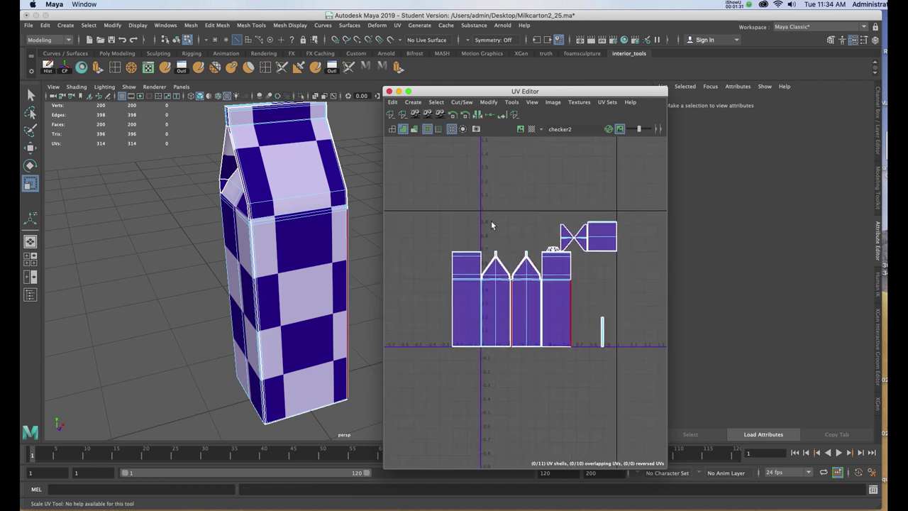
scroll(492, 225, up, 2)
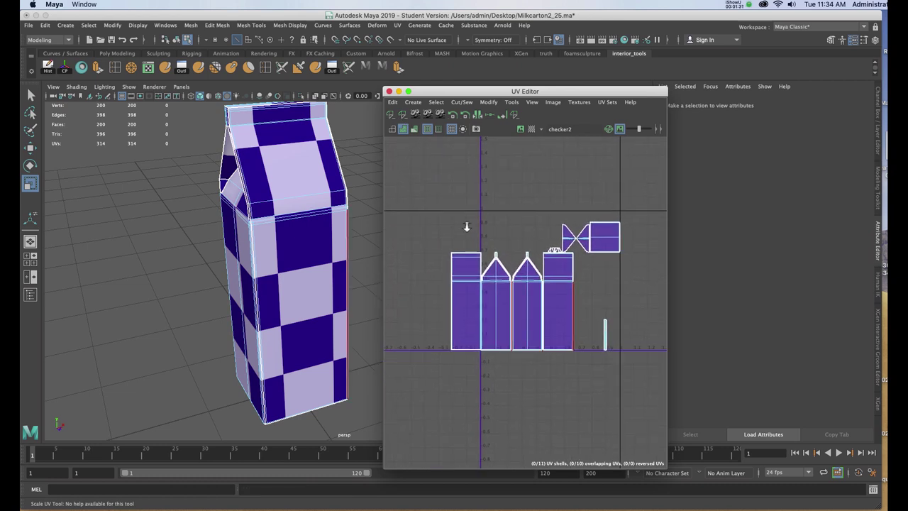
click(450, 327)
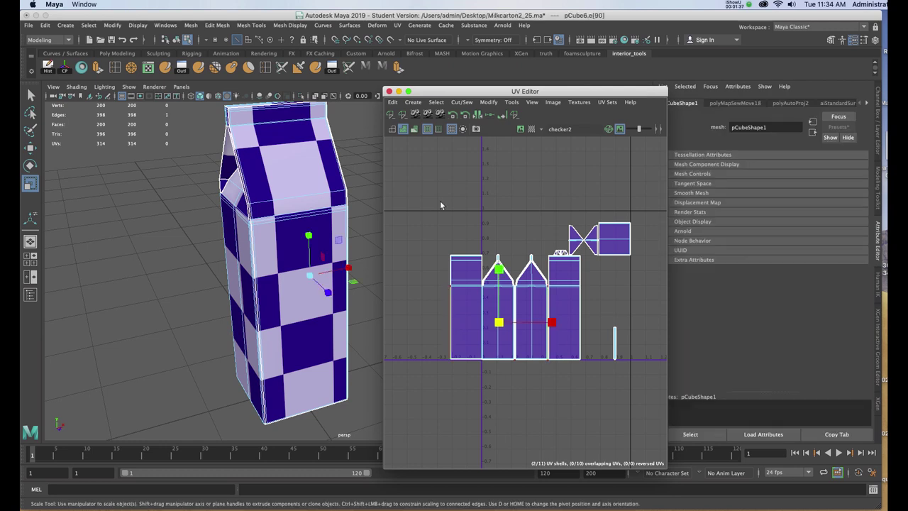
click(405, 115)
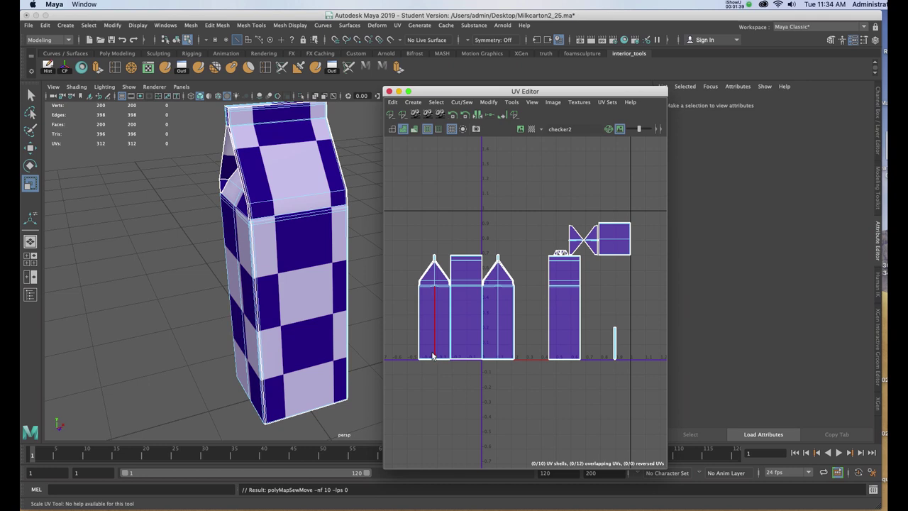
click(516, 323)
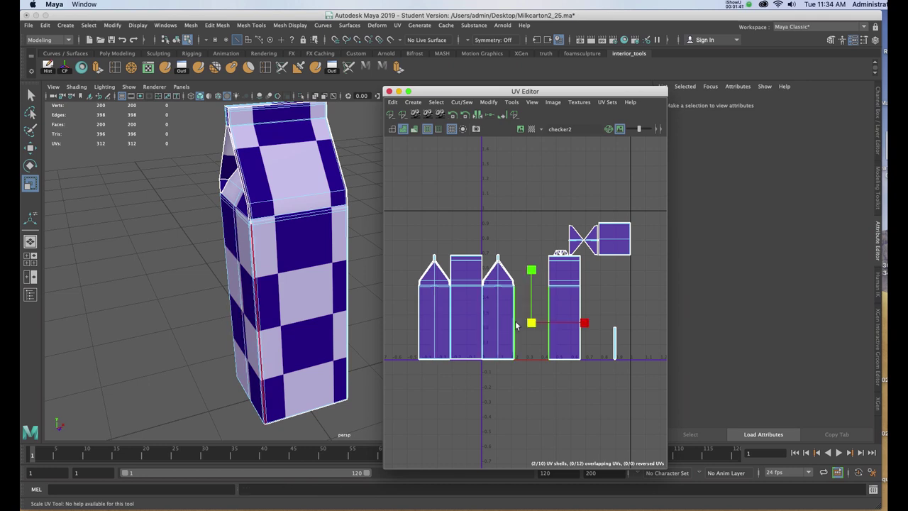
click(402, 118)
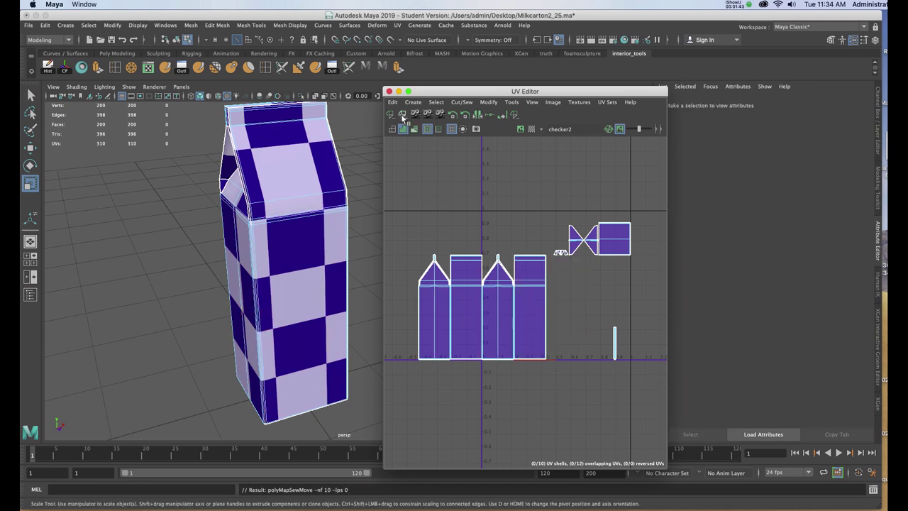
Move and sew the two triangular gable fold pieces onto the sloped edges of the two gabled sides
alt+right_drag(503, 279, 459, 252)
alt+middle_drag(513, 260, 498, 252)
scroll(498, 254, up, 2)
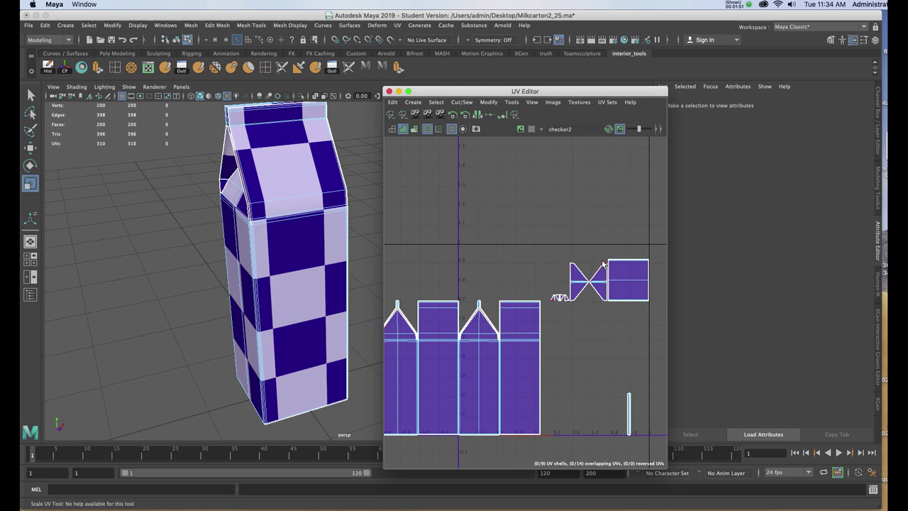
click(581, 273)
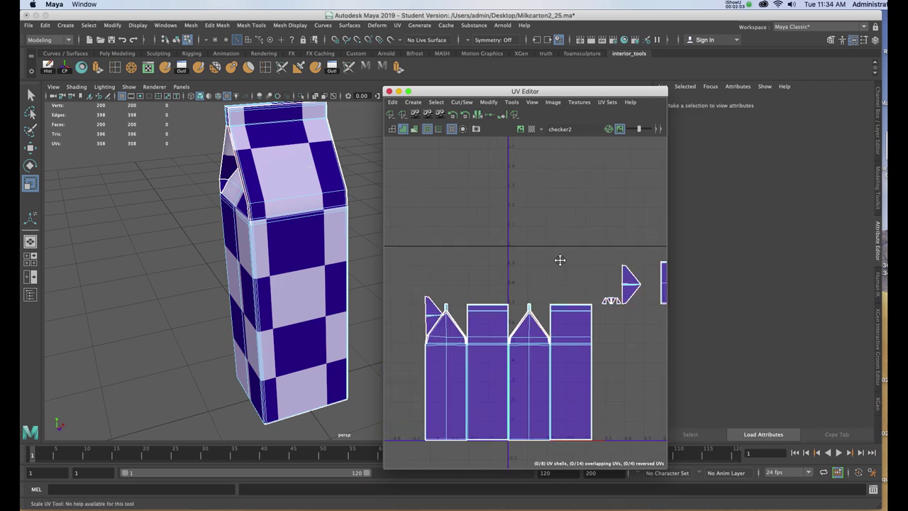
alt+middle_drag(560, 259, 541, 263)
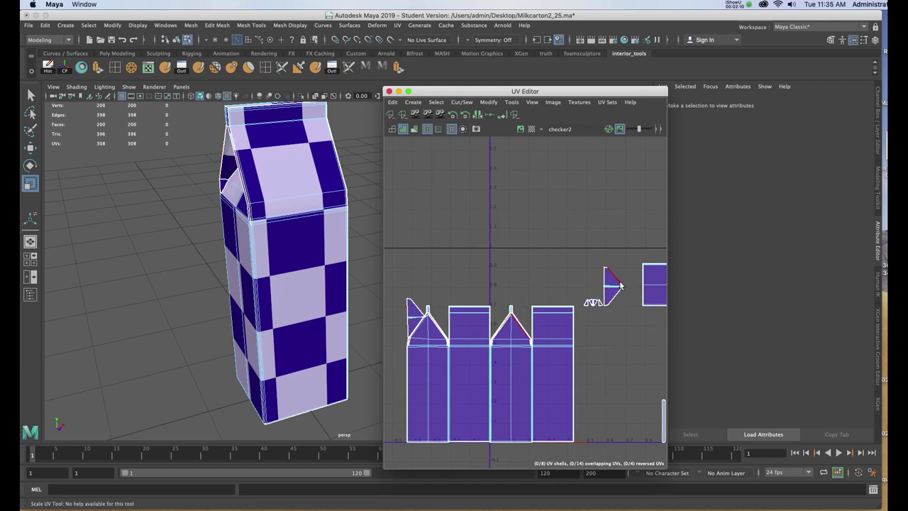
click(616, 277)
click(403, 115)
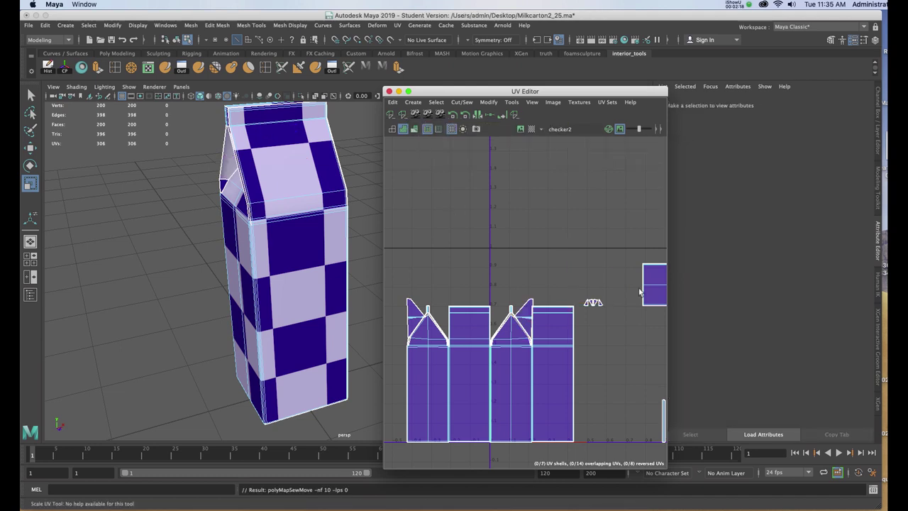
Move and sew the square base shell to the bottom edge of the second gabled side
drag(505, 448, 524, 438)
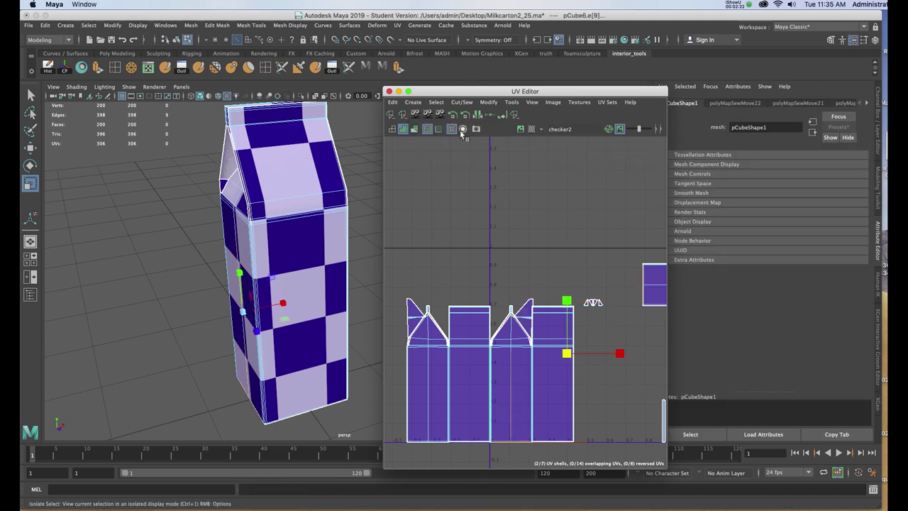
click(403, 116)
alt+middle_drag(545, 263, 558, 165)
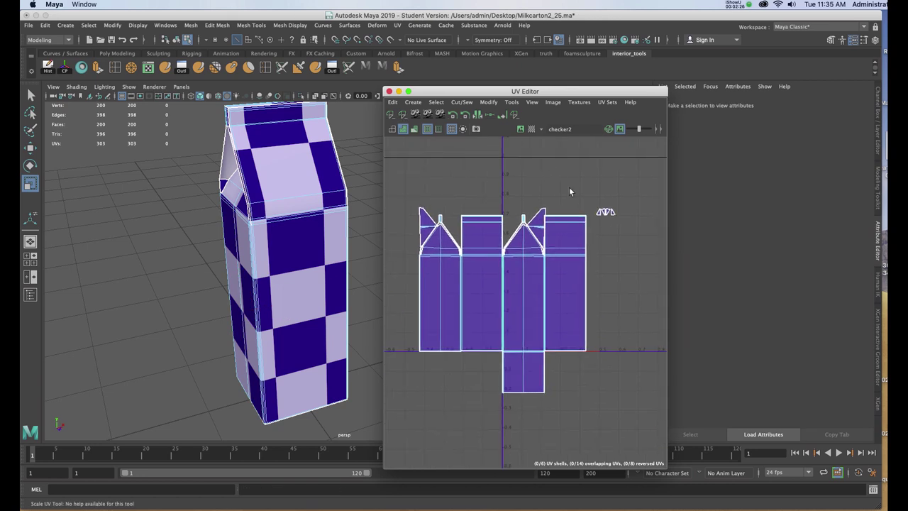
Move and sew the two outer small triangle shells onto the tips of the gable folds
alt+right_drag(569, 189, 593, 354)
alt+middle_drag(631, 241, 535, 231)
click(537, 231)
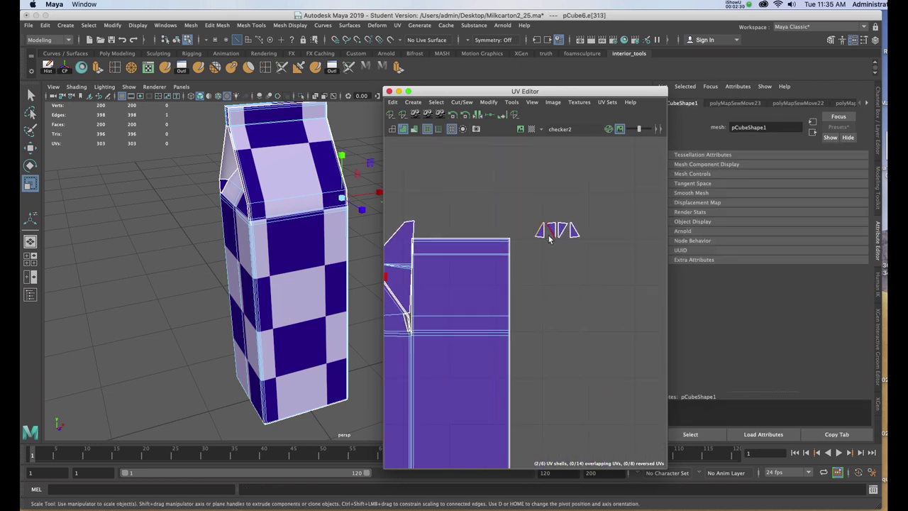
key(g)
alt+right_drag(554, 304, 514, 224)
alt+middle_drag(515, 224, 575, 225)
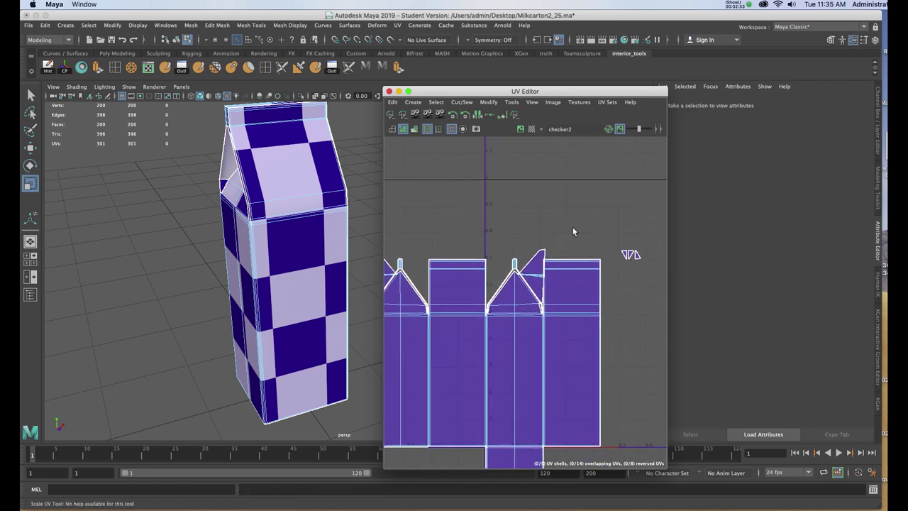
click(623, 256)
click(640, 256)
key(g)
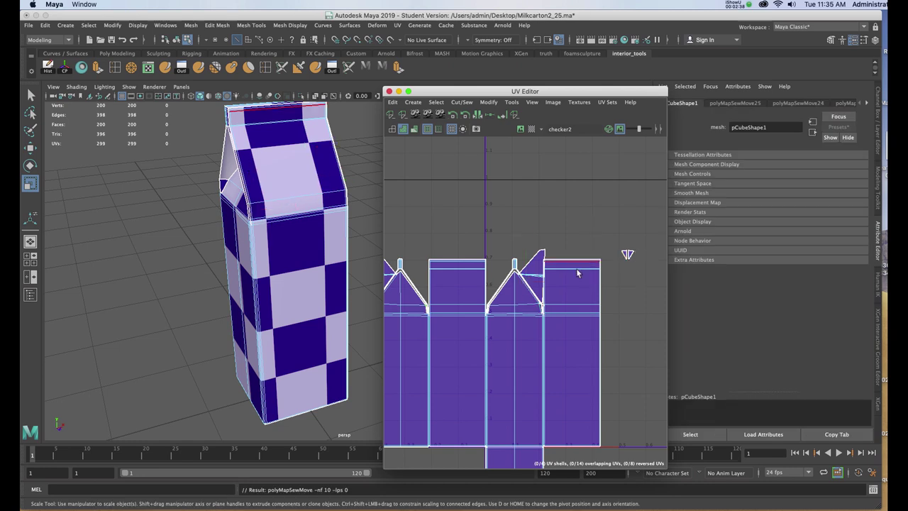
Move and sew the narrow strip shell onto the top edge of the last plain side panel
alt+right_drag(507, 227, 470, 206)
alt+middle_drag(470, 206, 459, 191)
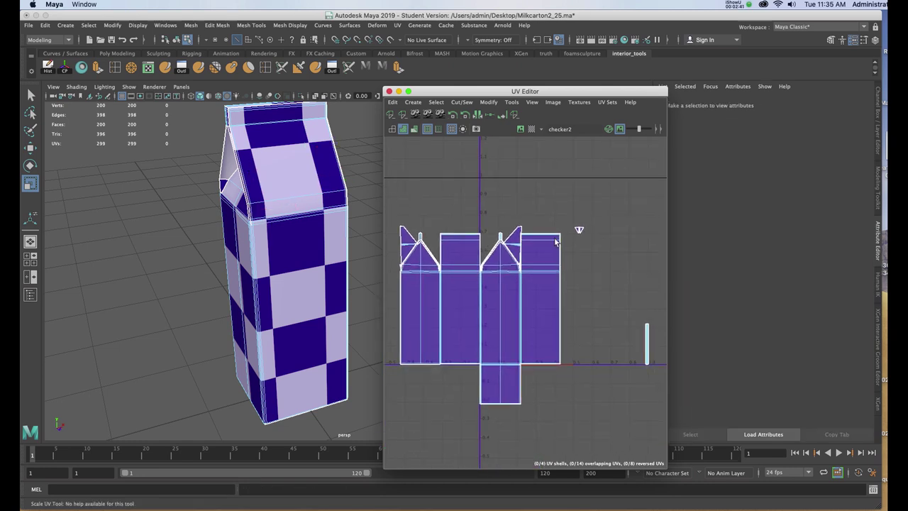
click(646, 339)
key(shift+s)
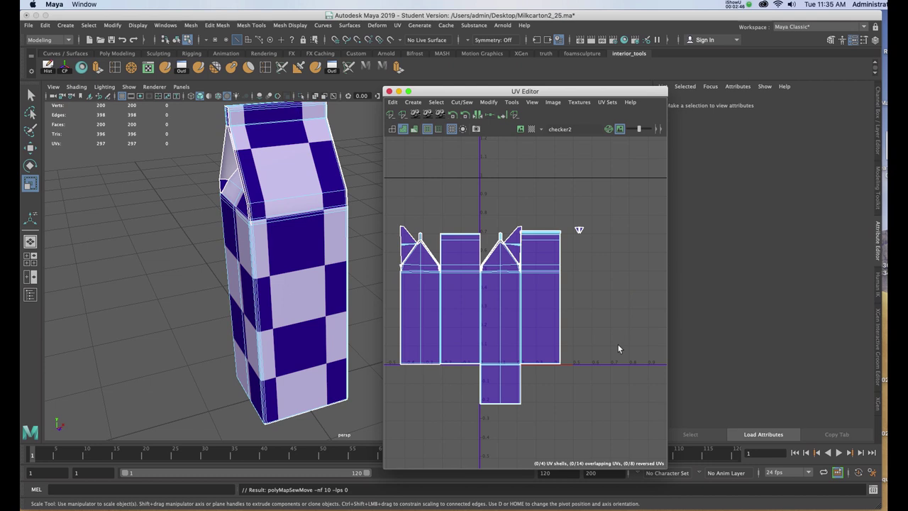
Move and sew the remaining small triangle shells onto the gable fold tips
drag(465, 92, 484, 82)
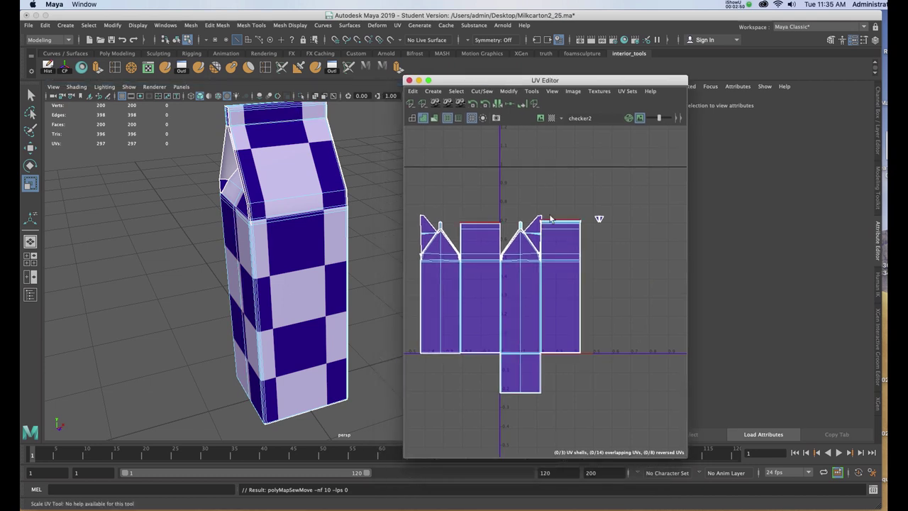
click(600, 218)
key(shift+s)
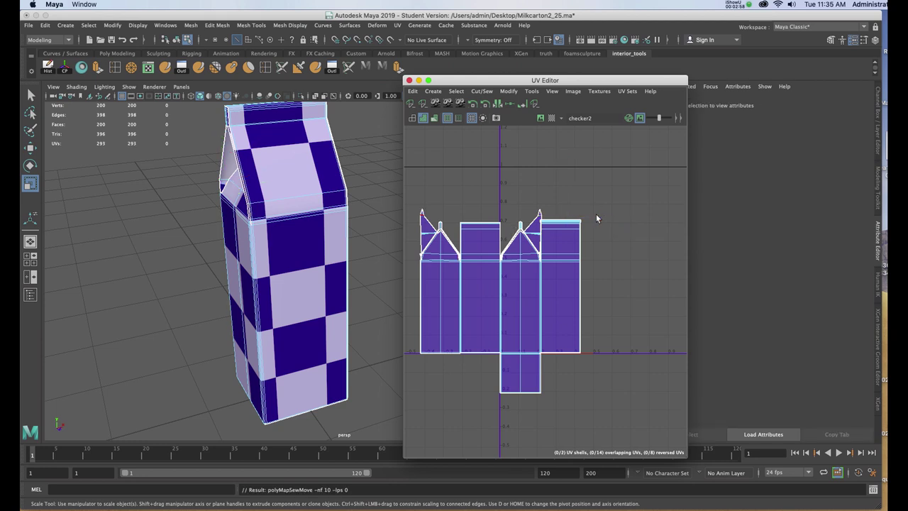
Select the complete carton UV shell and move it right and up toward the 0–1 texture space
right_drag(501, 287, 458, 274)
click(492, 306)
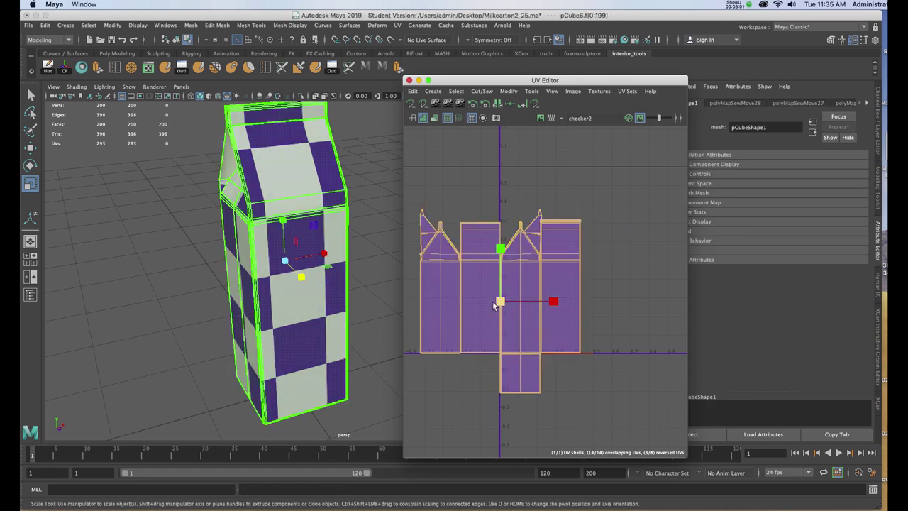
key(w)
drag(499, 302, 592, 264)
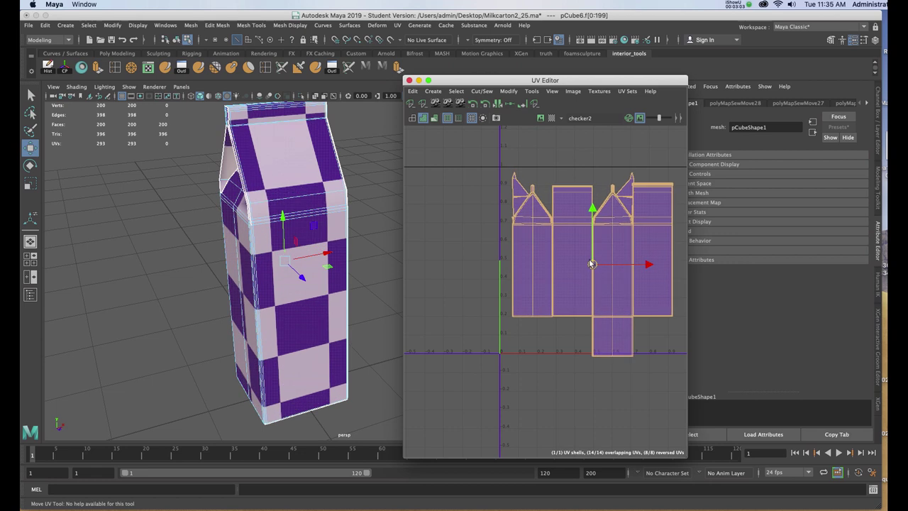
Display the checker texture behind the UV layout, and return the carton to object mode with the whole object selected
click(541, 118)
right_click(284, 171)
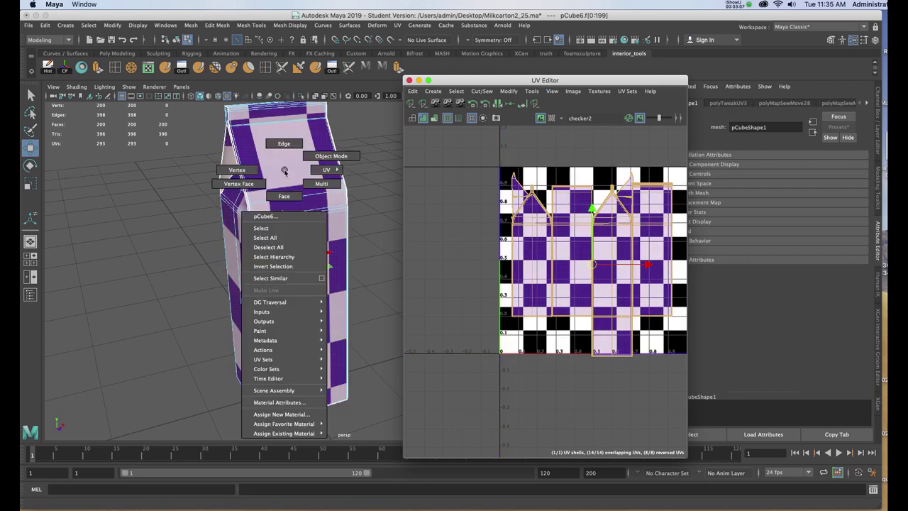
click(331, 156)
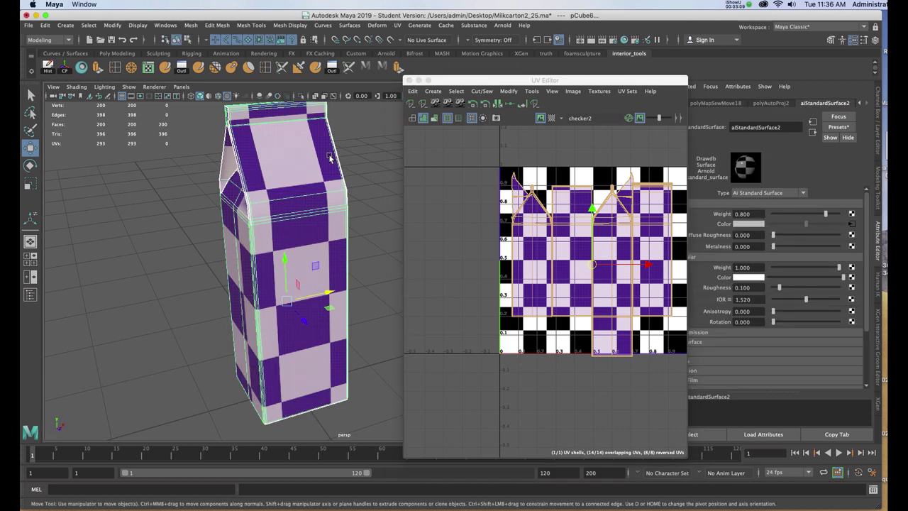
click(350, 148)
click(274, 157)
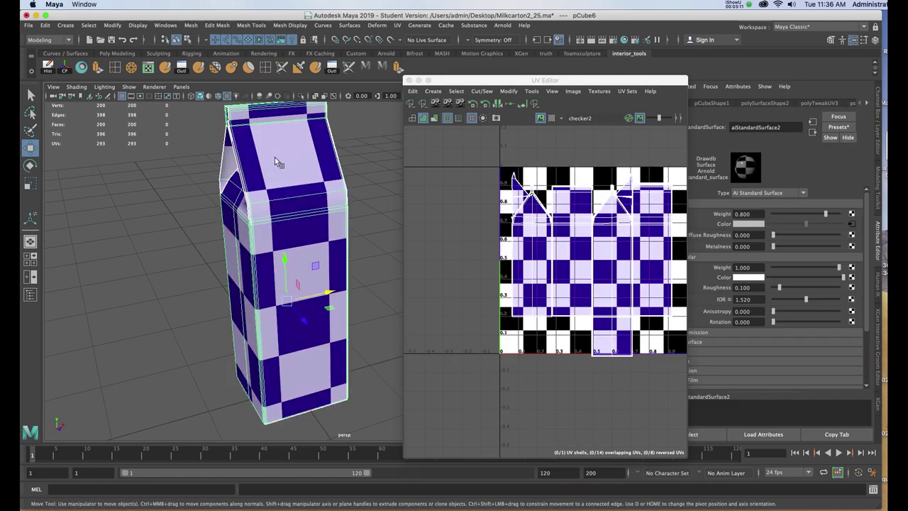
Export a UV snapshot of the carton layout to the Desktop as a 2048 by 2048 PNG named cartonskin
drag(621, 77, 550, 68)
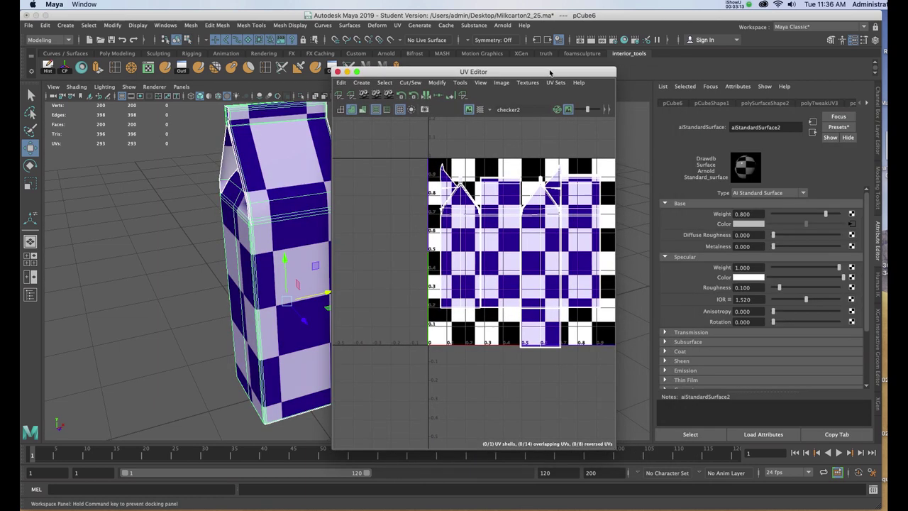
click(502, 82)
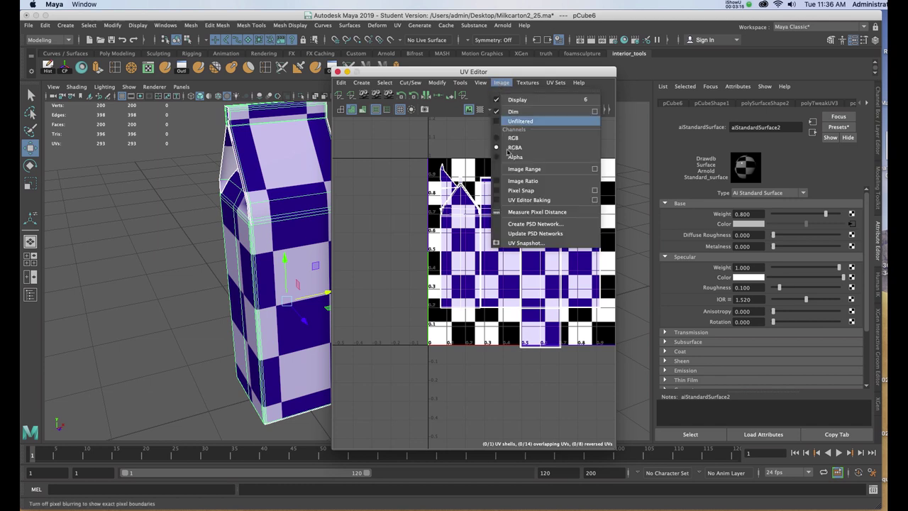
click(519, 246)
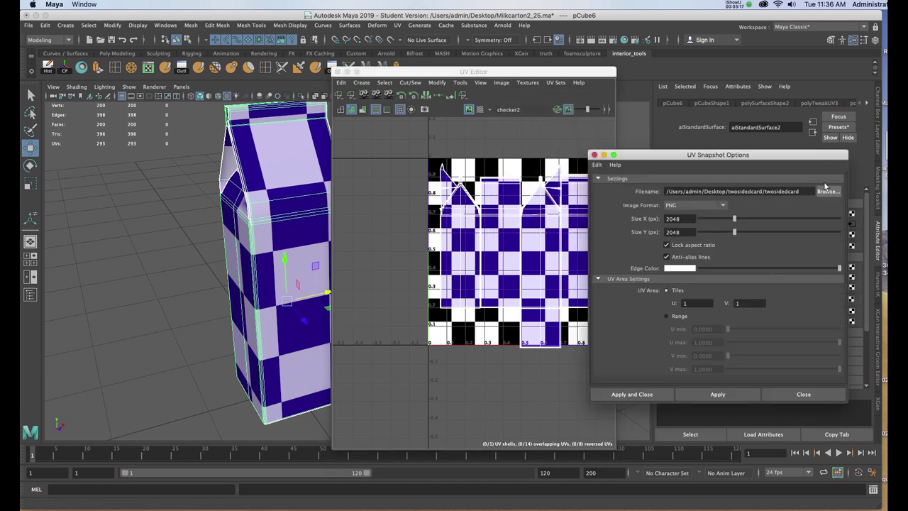
drag(823, 163, 667, 148)
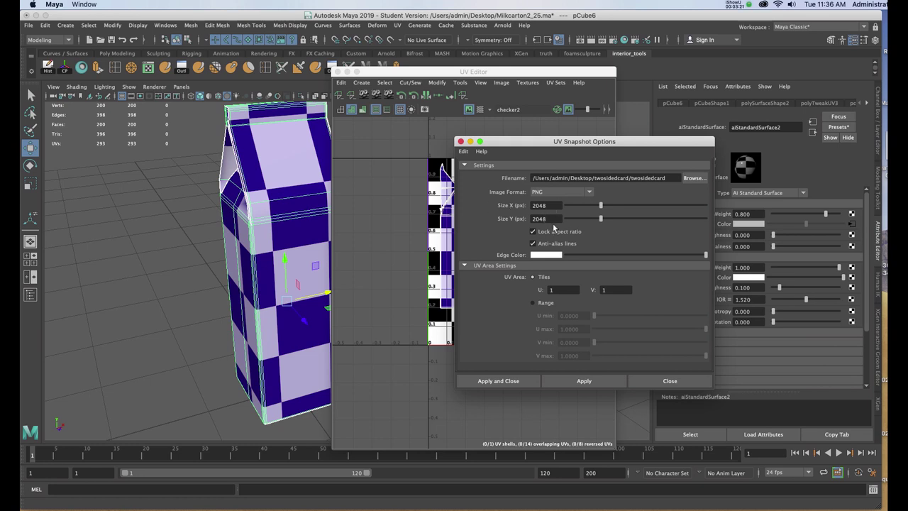
click(694, 178)
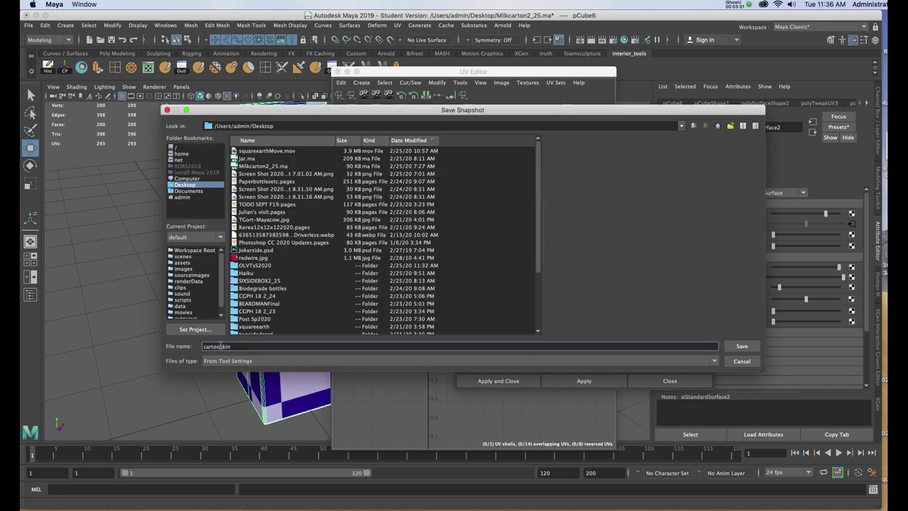
key(Return)
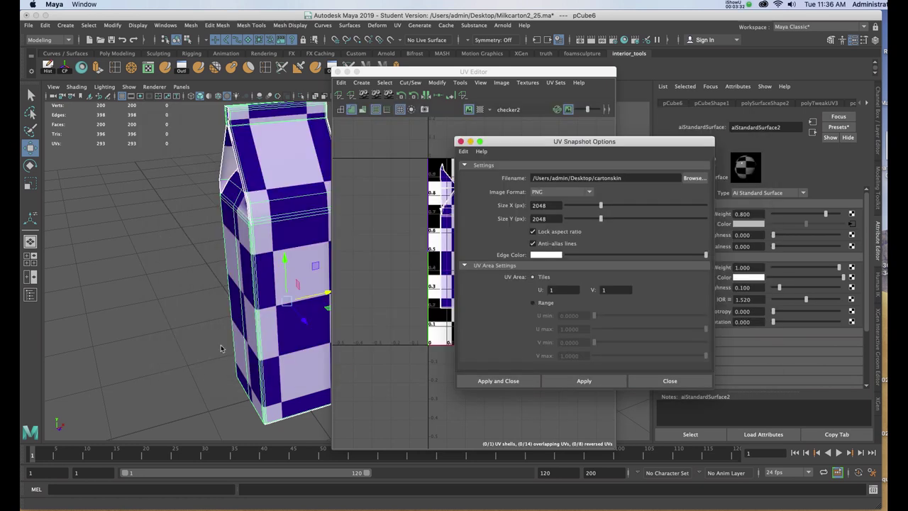
click(481, 386)
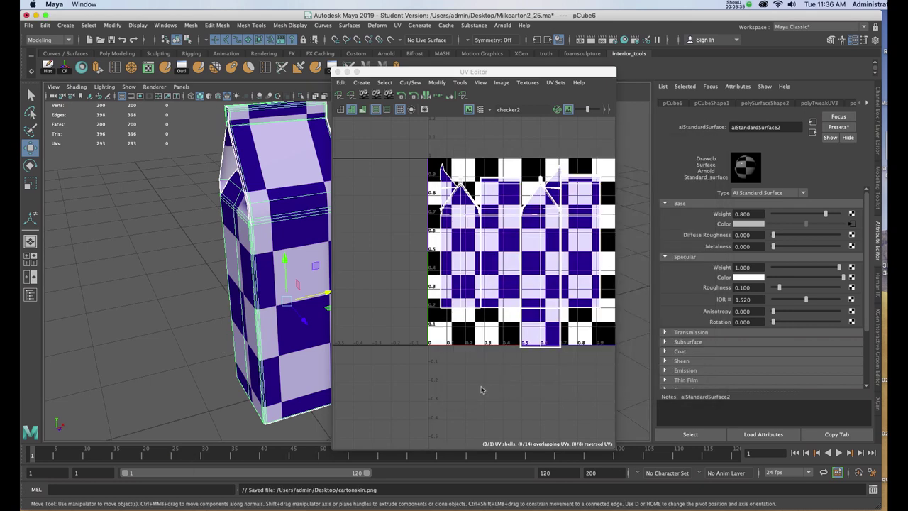